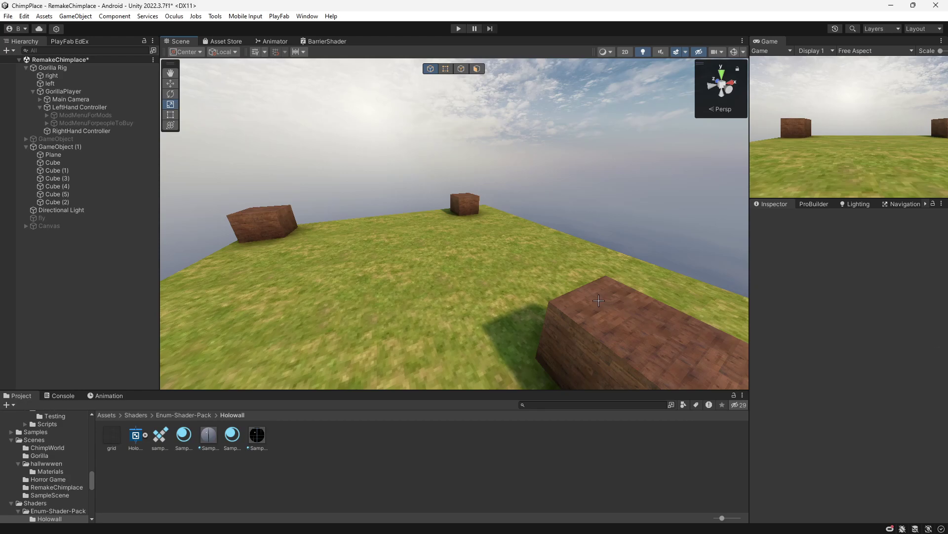
Step: Add a UI Panel on a new canvas to the scene
{"action": "key", "text": "s"}
{"action": "right_click_drag", "start_coordinate": [568, 295], "coordinate": [489, 232]}
{"action": "right_click_drag", "start_coordinate": [465, 280], "coordinate": [550, 307]}
{"action": "right_click_drag", "start_coordinate": [494, 259], "coordinate": [290, 211]}
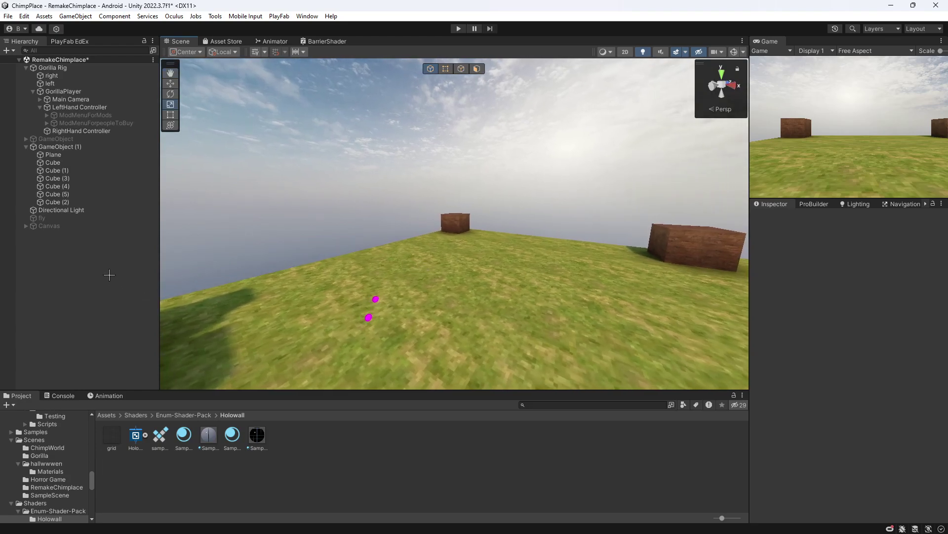
{"action": "right_click", "coordinate": [10, 263]}
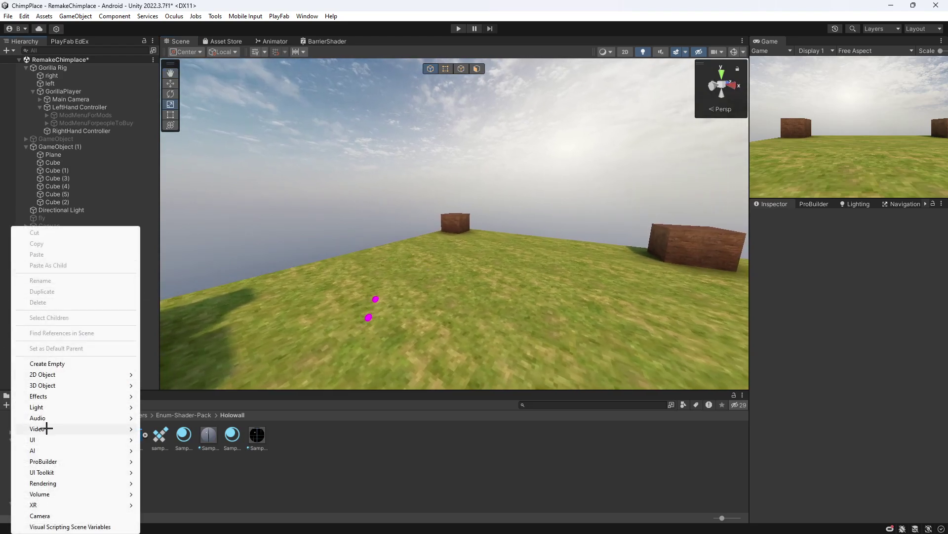
{"action": "mouse_move", "coordinate": [58, 438]}
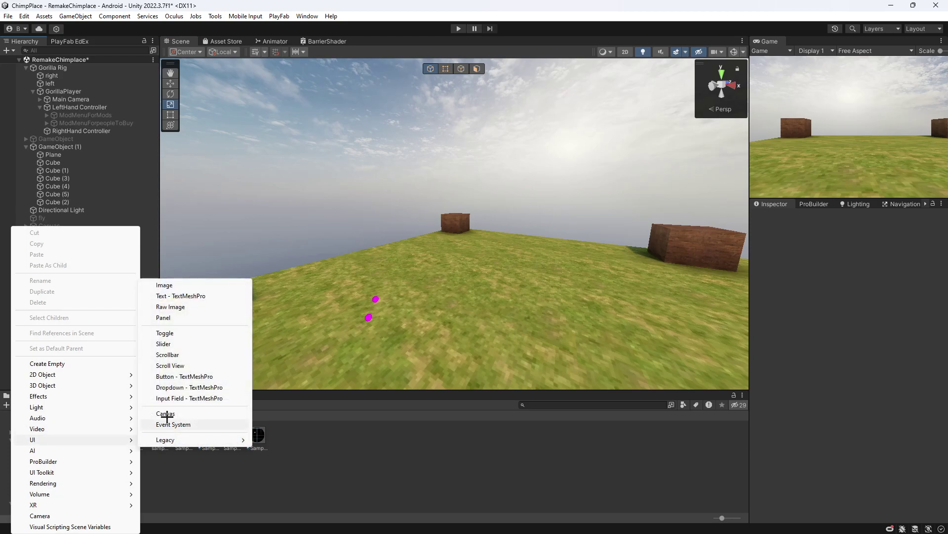
{"action": "left_click", "coordinate": [178, 318]}
Step: Scale the panel down uniformly to about 0.337
{"action": "right_click_drag", "start_coordinate": [548, 194], "coordinate": [582, 207]}
{"action": "scroll", "coordinate": [582, 208], "scroll_direction": "down", "scroll_amount": 3}
{"action": "left_click_drag", "start_coordinate": [560, 160], "coordinate": [532, 170]}
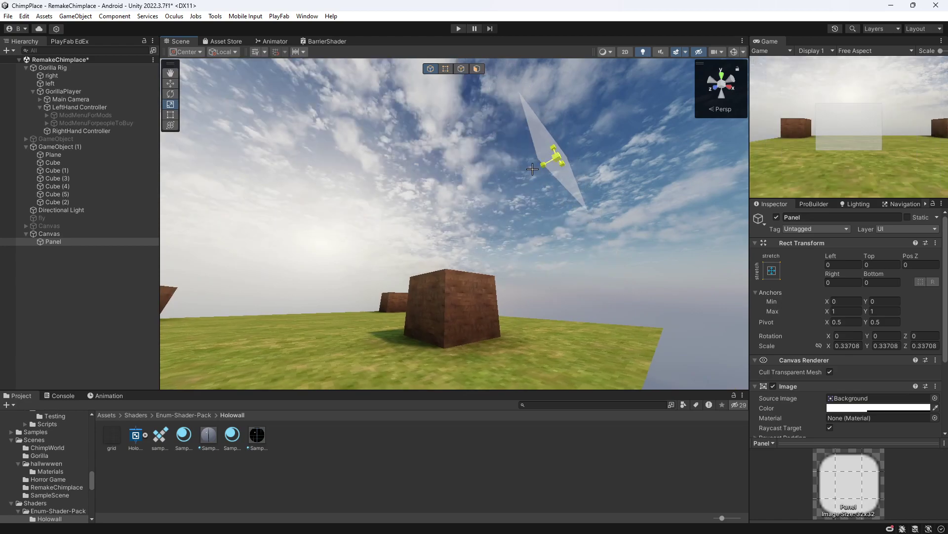
Step: Move the panel to about Left -223.48 and Top 126.85, toward the play area
{"action": "key", "text": "w"}
{"action": "left_click_drag", "start_coordinate": [552, 131], "coordinate": [246, 251]}
{"action": "right_click_drag", "start_coordinate": [252, 176], "coordinate": [242, 139]}
{"action": "left_click_drag", "start_coordinate": [322, 78], "coordinate": [267, 205]}
Step: Scale the panel down uniformly to about 0.0242
{"action": "key", "text": "f"}
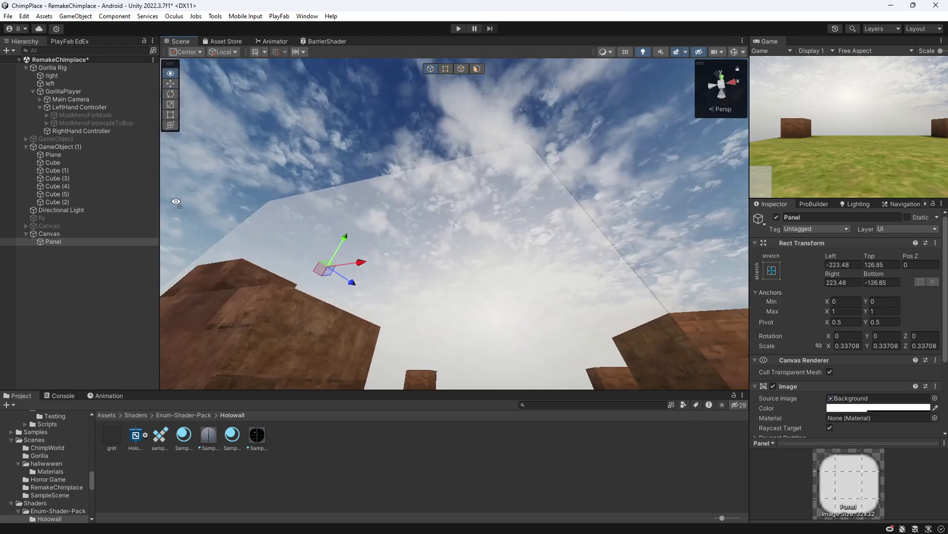
{"action": "left_click", "coordinate": [170, 104]}
{"action": "left_click_drag", "start_coordinate": [297, 218], "coordinate": [239, 211]}
Step: Reposition the panel above the grass at about Left -180.43, Top 150.1 and Pos Z -26.18
{"action": "left_click", "coordinate": [170, 84]}
{"action": "left_click_drag", "start_coordinate": [349, 224], "coordinate": [468, 222]}
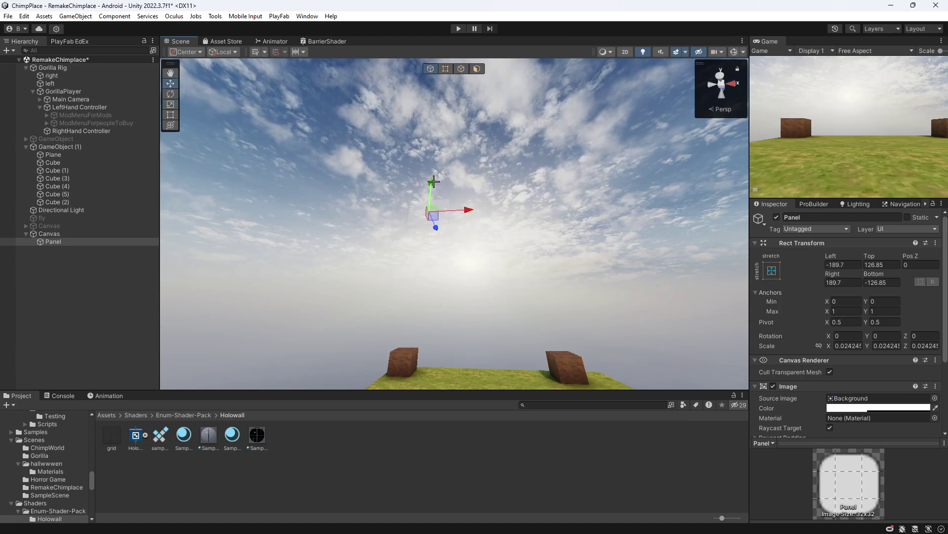
{"action": "left_click_drag", "start_coordinate": [433, 181], "coordinate": [423, 286]}
{"action": "right_click_drag", "start_coordinate": [423, 286], "coordinate": [502, 252]}
{"action": "left_click_drag", "start_coordinate": [544, 246], "coordinate": [346, 326]}
Step: Shrink the panel uniformly to a scale of about 0.0017
{"action": "left_click", "coordinate": [171, 104]}
{"action": "right_click_drag", "start_coordinate": [304, 241], "coordinate": [457, 253]}
{"action": "key", "text": "a"}
{"action": "left_click_drag", "start_coordinate": [457, 254], "coordinate": [461, 239], "text": "alt"}
{"action": "key", "text": "r"}
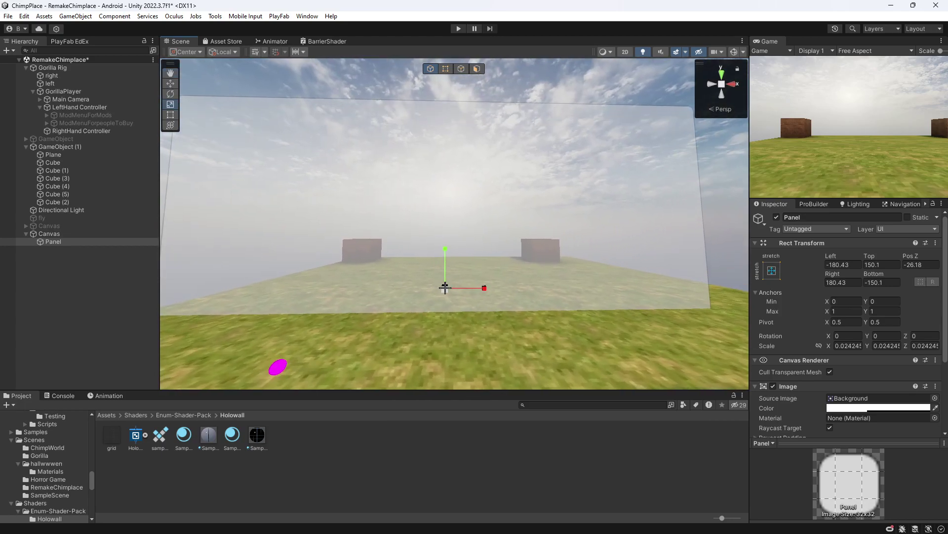
{"action": "left_click_drag", "start_coordinate": [445, 288], "coordinate": [402, 297]}
{"action": "right_click_drag", "start_coordinate": [402, 297], "coordinate": [398, 316]}
Step: Raise the panel off the grass and shift its depth, to about Top 149.632 and Pos Z -26.722
{"action": "key", "text": "w"}
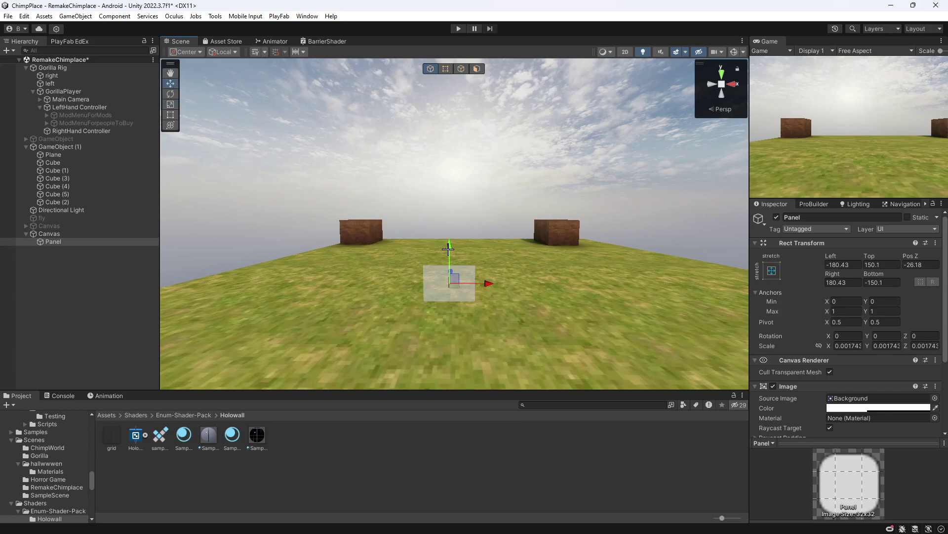
{"action": "left_click_drag", "start_coordinate": [448, 249], "coordinate": [461, 209]}
{"action": "key", "text": "d"}
{"action": "right_click_drag", "start_coordinate": [461, 210], "coordinate": [363, 220]}
{"action": "left_click_drag", "start_coordinate": [362, 220], "coordinate": [405, 237]}
{"action": "key", "text": "d"}
{"action": "right_click_drag", "start_coordinate": [405, 237], "coordinate": [447, 179]}
{"action": "key", "text": "q"}
{"action": "key", "text": "d"}
{"action": "scroll", "coordinate": [514, 226], "scroll_direction": "down", "scroll_amount": 5}
{"action": "key", "text": "w"}
{"action": "right_click_drag", "start_coordinate": [517, 229], "coordinate": [512, 248]}
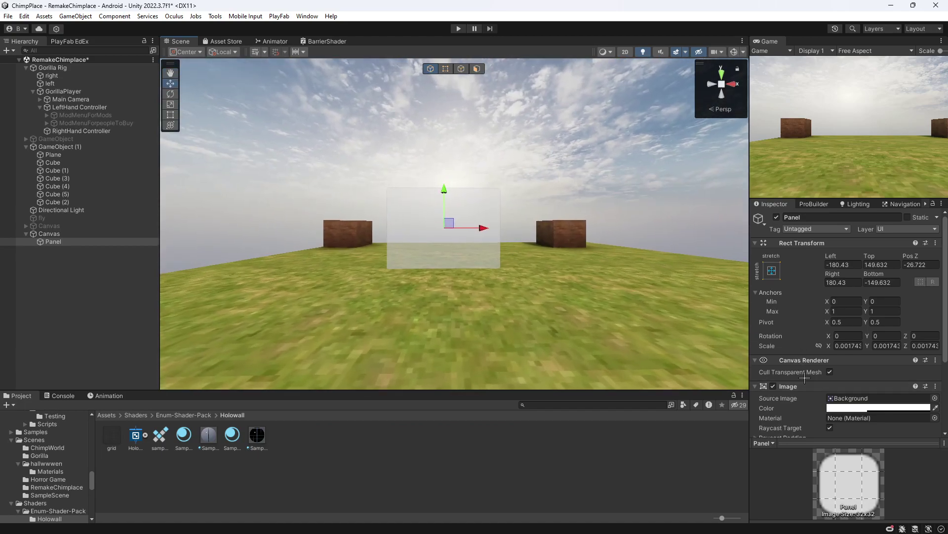
Step: Try red and near-black tints on the panel's image color, and set it back to white
{"action": "scroll", "coordinate": [715, 349], "scroll_direction": "down", "scroll_amount": 4}
{"action": "scroll", "coordinate": [605, 331], "scroll_direction": "up", "scroll_amount": 7}
{"action": "scroll", "coordinate": [604, 330], "scroll_direction": "down", "scroll_amount": 4}
{"action": "scroll", "coordinate": [795, 329], "scroll_direction": "down", "scroll_amount": 3}
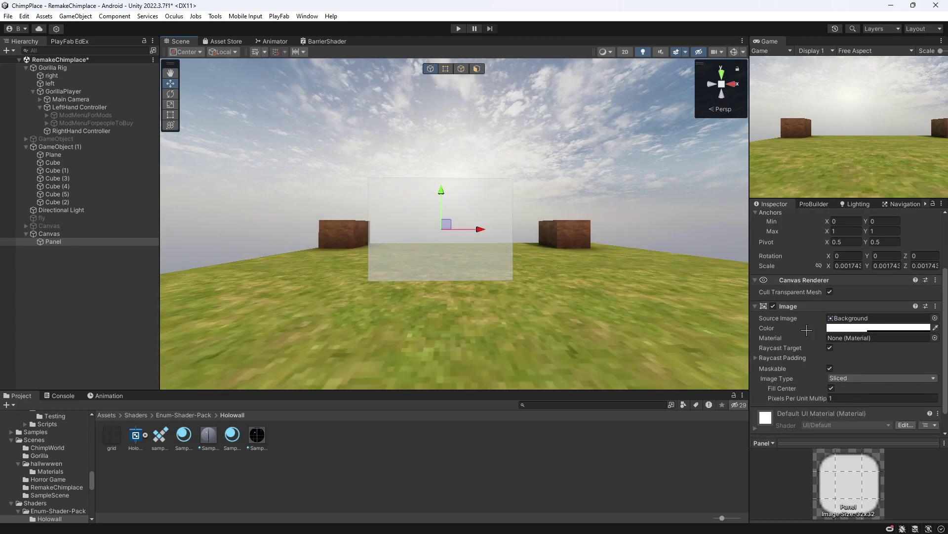
{"action": "left_click", "coordinate": [839, 326]}
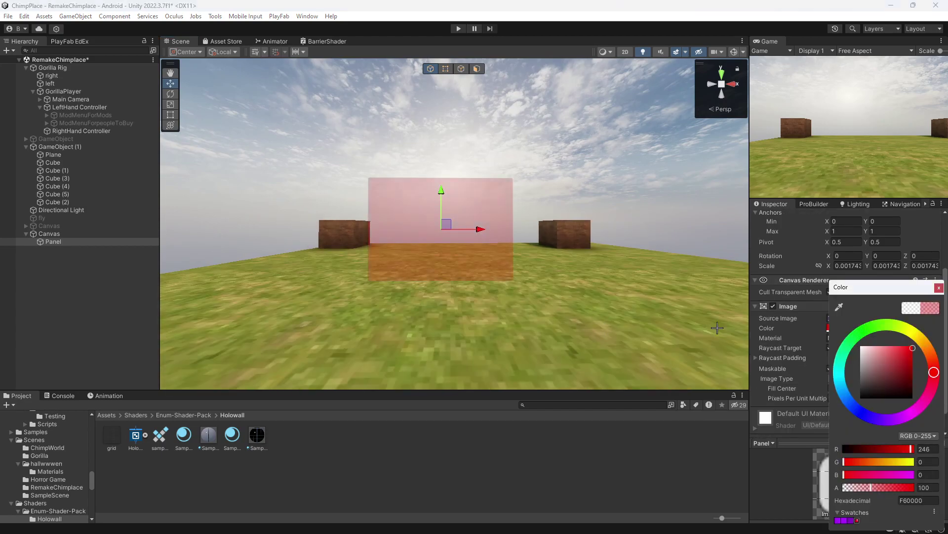
{"action": "left_click_drag", "start_coordinate": [872, 394], "coordinate": [836, 404]}
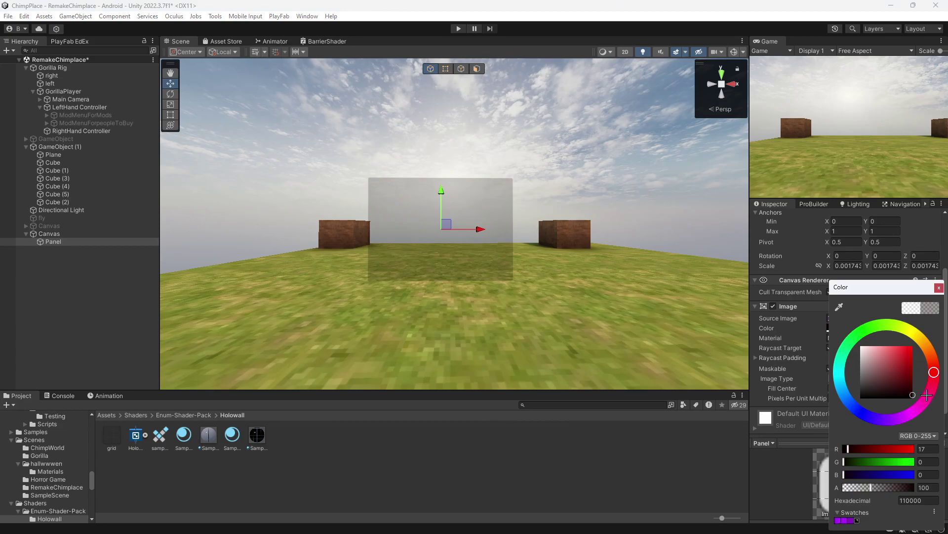
{"action": "mouse_move", "coordinate": [928, 395]}
{"action": "left_mouse_down"}
{"action": "mouse_move", "coordinate": [941, 337]}
{"action": "mouse_move", "coordinate": [924, 367]}
{"action": "mouse_move", "coordinate": [865, 341]}
{"action": "mouse_move", "coordinate": [806, 294]}
{"action": "left_mouse_up"}
{"action": "left_click", "coordinate": [939, 287]}
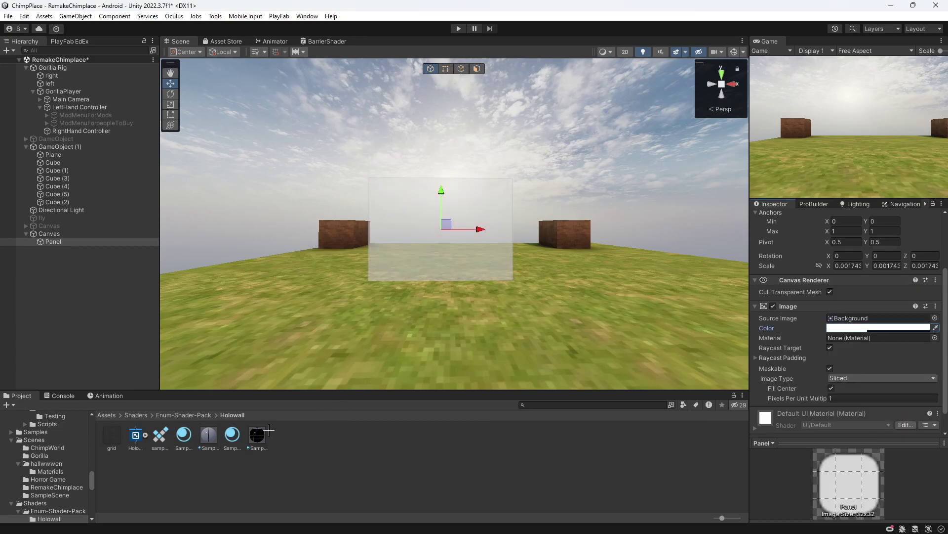
Step: Try the black sample material from the Holowall folder on the panel's image, and undo the assignment
{"action": "left_click_drag", "start_coordinate": [257, 433], "coordinate": [875, 338]}
{"action": "mouse_move", "coordinate": [598, 271]}
{"action": "right_mouse_down"}
{"action": "mouse_move", "coordinate": [536, 265]}
{"action": "mouse_move", "coordinate": [585, 267]}
{"action": "right_mouse_up"}
{"action": "key", "text": "w"}
{"action": "key", "text": "s"}
{"action": "key", "text": "w"}
{"action": "key", "text": "ctrl+z"}
Step: Add a Button - TextMeshPro as a child of the panel
{"action": "key", "text": "a"}
{"action": "right_click_drag", "start_coordinate": [464, 265], "coordinate": [494, 285]}
{"action": "key", "text": "d"}
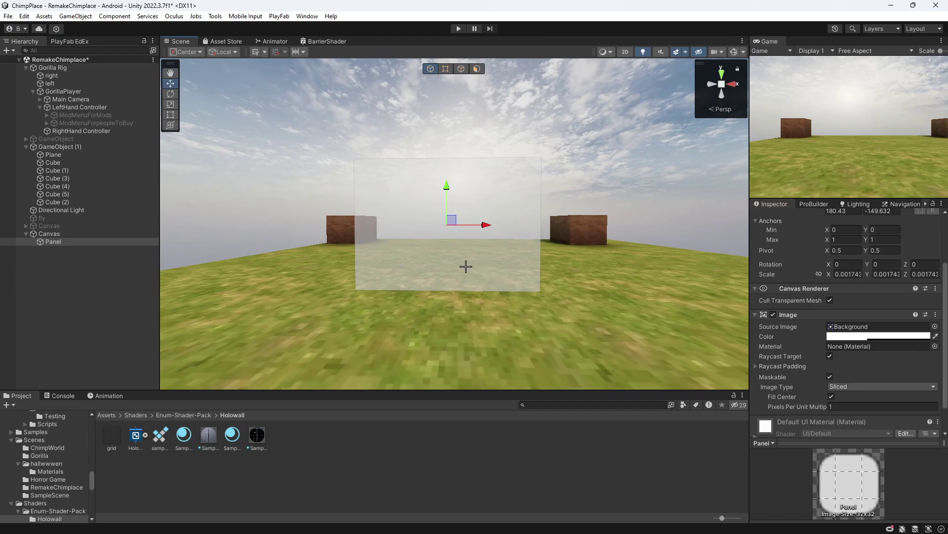
{"action": "scroll", "coordinate": [440, 245], "scroll_direction": "down", "scroll_amount": 5}
{"action": "scroll", "coordinate": [441, 246], "scroll_direction": "up", "scroll_amount": 7}
{"action": "mouse_move", "coordinate": [440, 246]}
{"action": "right_mouse_down"}
{"action": "mouse_move", "coordinate": [430, 208]}
{"action": "mouse_move", "coordinate": [429, 232]}
{"action": "right_mouse_up"}
{"action": "right_click", "coordinate": [46, 242]}
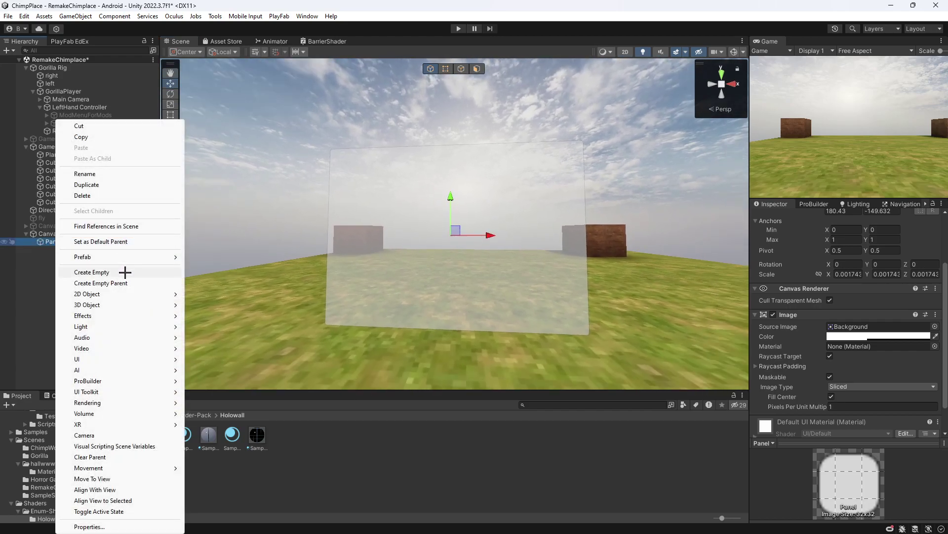
{"action": "mouse_move", "coordinate": [93, 359]}
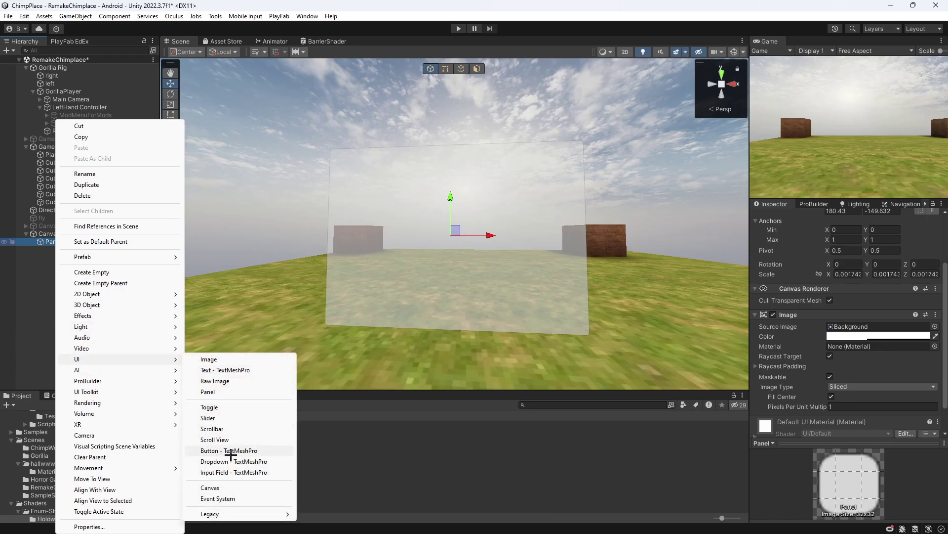
{"action": "left_click", "coordinate": [251, 451]}
{"action": "scroll", "coordinate": [414, 291], "scroll_direction": "up", "scroll_amount": 5}
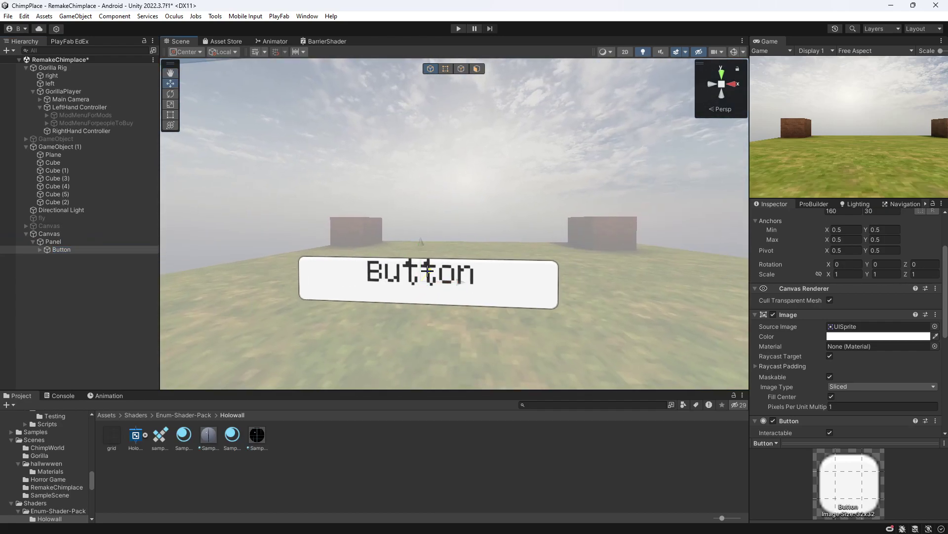
Step: Move the button up to the upper part of the panel, at about Pos Y 100.2
{"action": "left_click_drag", "start_coordinate": [428, 273], "coordinate": [439, 107], "text": "alt"}
{"action": "scroll", "coordinate": [437, 148], "scroll_direction": "down", "scroll_amount": 5}
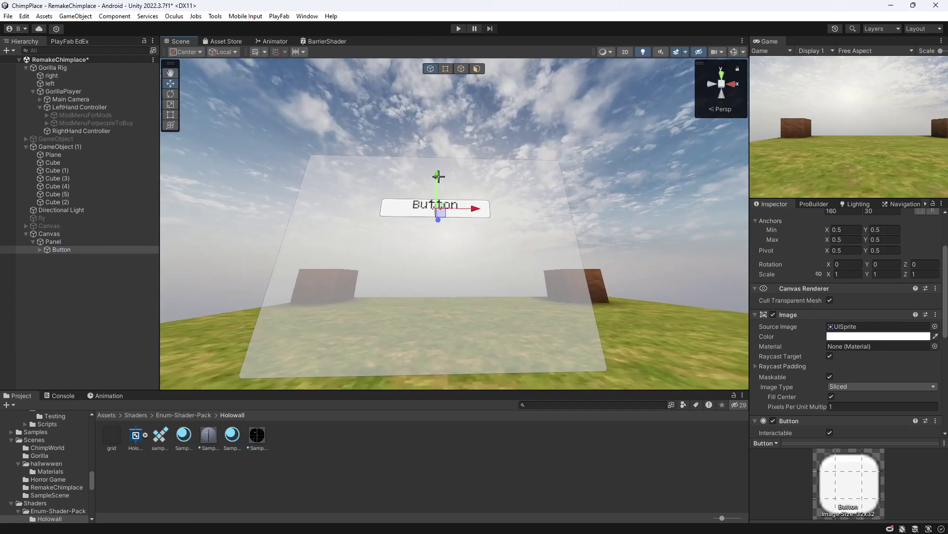
{"action": "left_click_drag", "start_coordinate": [434, 148], "coordinate": [461, 134], "text": "alt"}
{"action": "key", "text": "w"}
{"action": "right_click_drag", "start_coordinate": [461, 133], "coordinate": [457, 186]}
Step: Replace the button's label text with "fly"
{"action": "left_click", "coordinate": [40, 250]}
{"action": "left_click", "coordinate": [74, 258]}
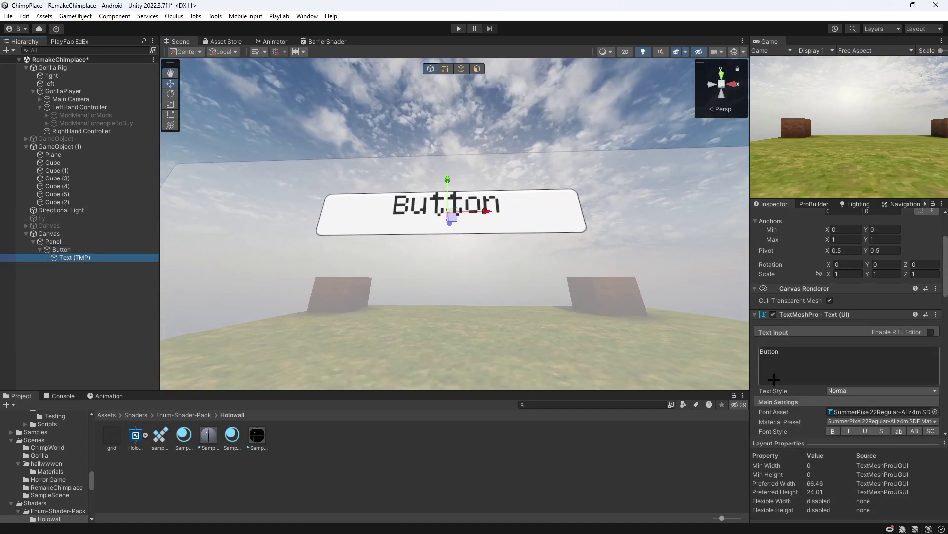
{"action": "left_click", "coordinate": [777, 375]}
{"action": "type", "text": "FLY"}
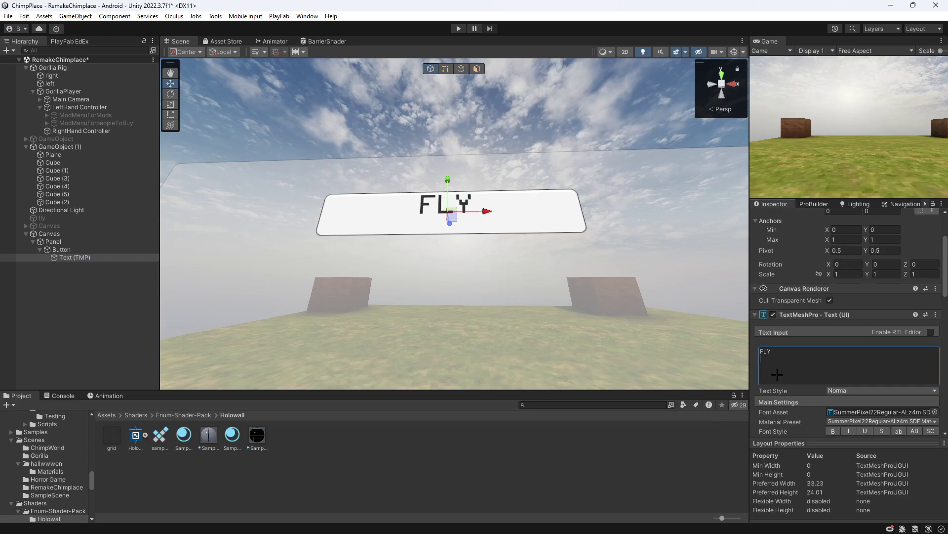
{"action": "type", "text": "S"}
{"action": "right_click_drag", "start_coordinate": [519, 334], "coordinate": [527, 336]}
{"action": "key", "text": "s"}
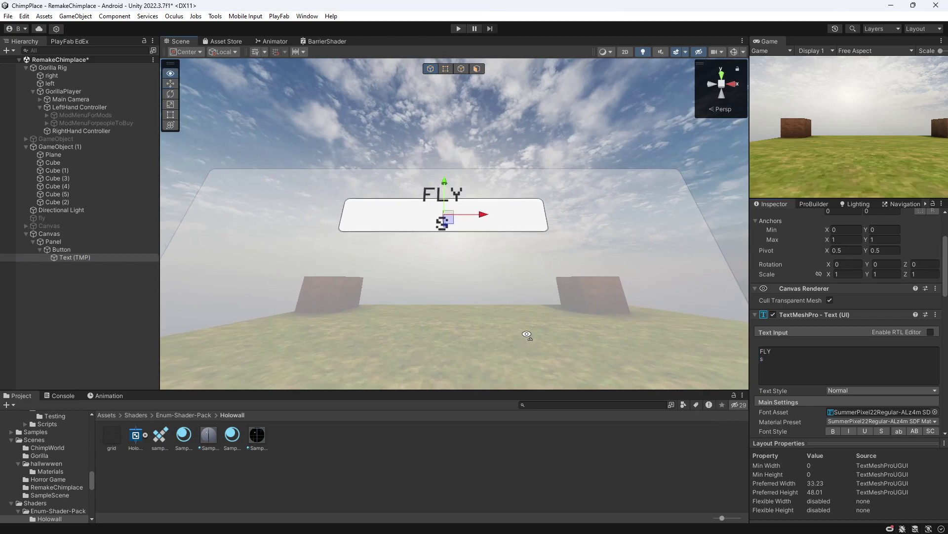
{"action": "key", "text": "ctrl+z"}
{"action": "scroll", "coordinate": [541, 308], "scroll_direction": "down", "scroll_amount": 3}
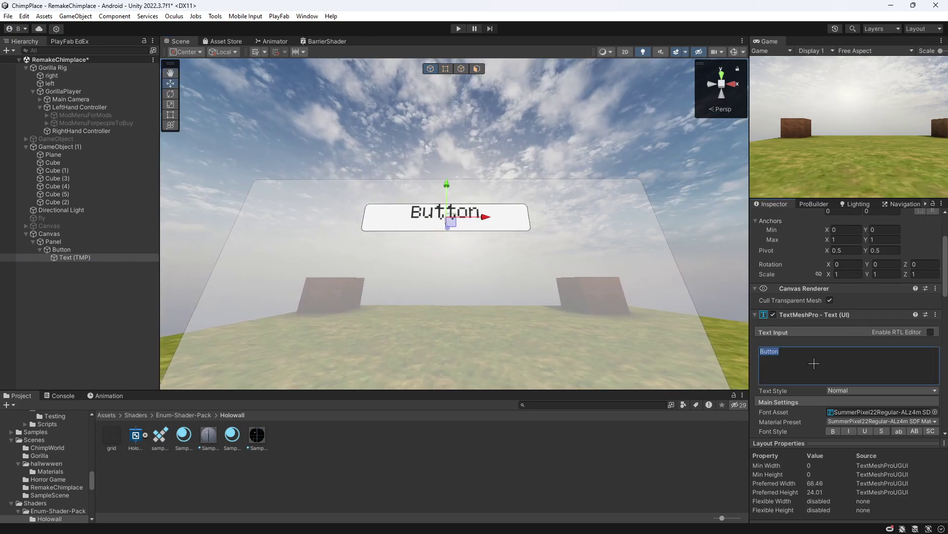
{"action": "type", "text": "fly"}
{"action": "key", "text": "Return"}
{"action": "left_click", "coordinate": [150, 280]}
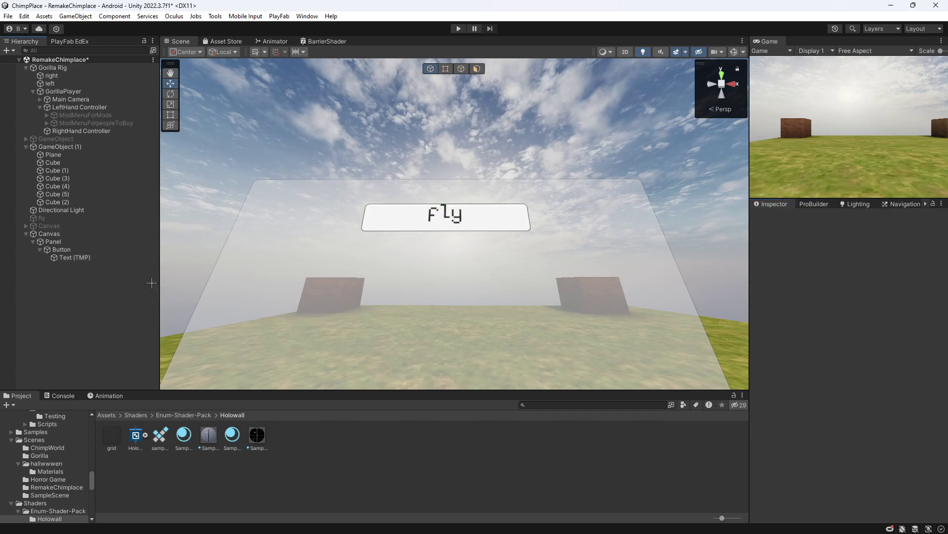
Step: Try other tints on the button's image color, and set it back to white
{"action": "left_click", "coordinate": [102, 251]}
{"action": "key", "text": "w"}
{"action": "right_click_drag", "start_coordinate": [338, 235], "coordinate": [330, 230]}
{"action": "scroll", "coordinate": [331, 231], "scroll_direction": "down", "scroll_amount": 5}
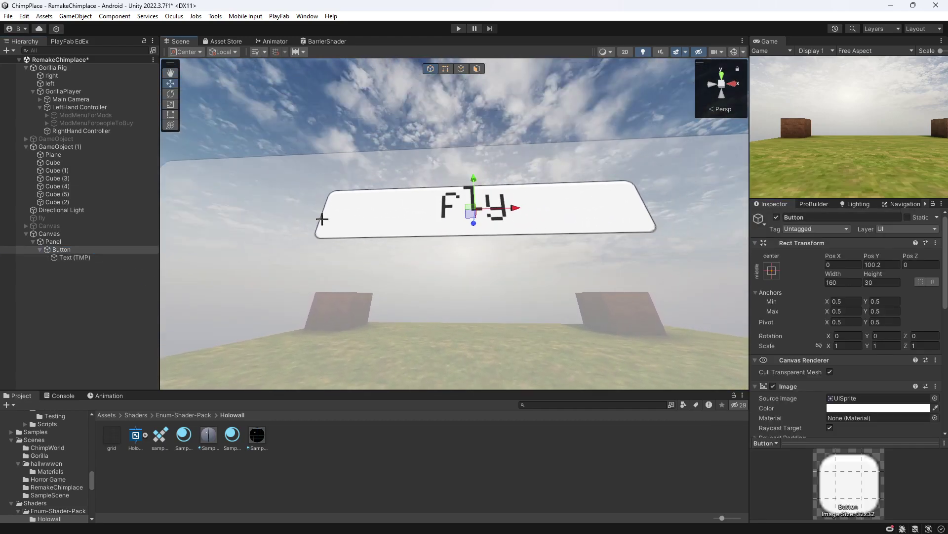
{"action": "scroll", "coordinate": [849, 321], "scroll_direction": "down", "scroll_amount": 5}
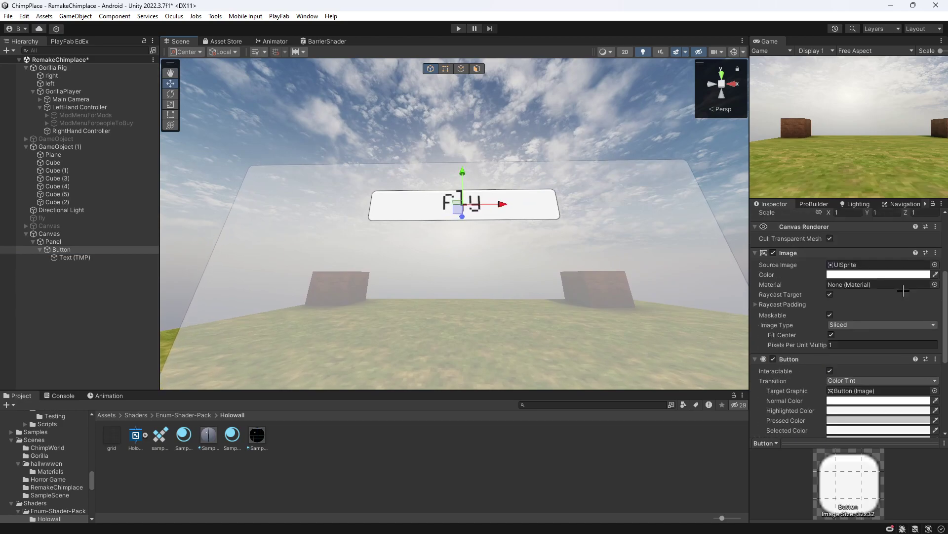
{"action": "left_click", "coordinate": [853, 274]}
{"action": "left_click", "coordinate": [913, 329]}
{"action": "mouse_move", "coordinate": [913, 329]}
{"action": "left_mouse_down"}
{"action": "mouse_move", "coordinate": [726, 322]}
{"action": "mouse_move", "coordinate": [726, 395]}
{"action": "mouse_move", "coordinate": [784, 242]}
{"action": "left_mouse_up"}
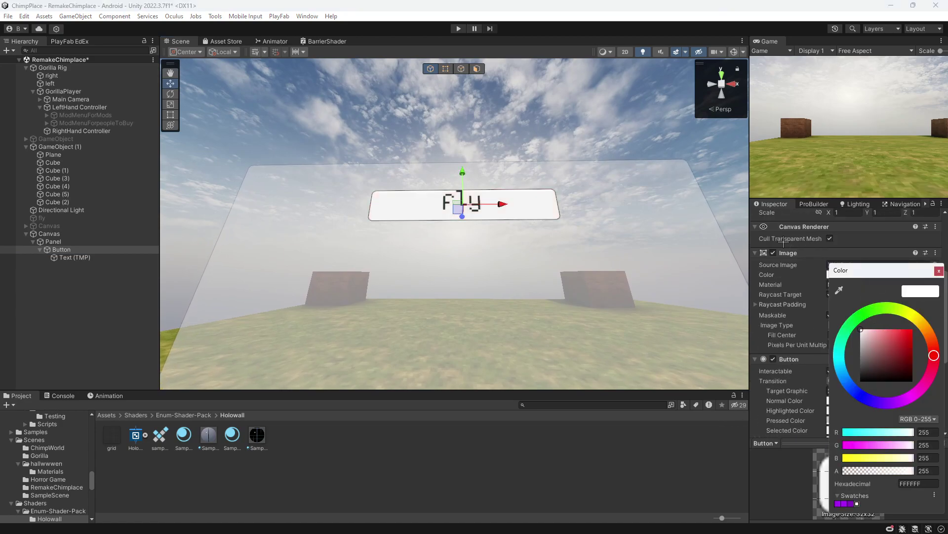
{"action": "left_click", "coordinate": [938, 270]}
Step: Try a different normal color for the button, and return it to white
{"action": "scroll", "coordinate": [854, 322], "scroll_direction": "down", "scroll_amount": 3}
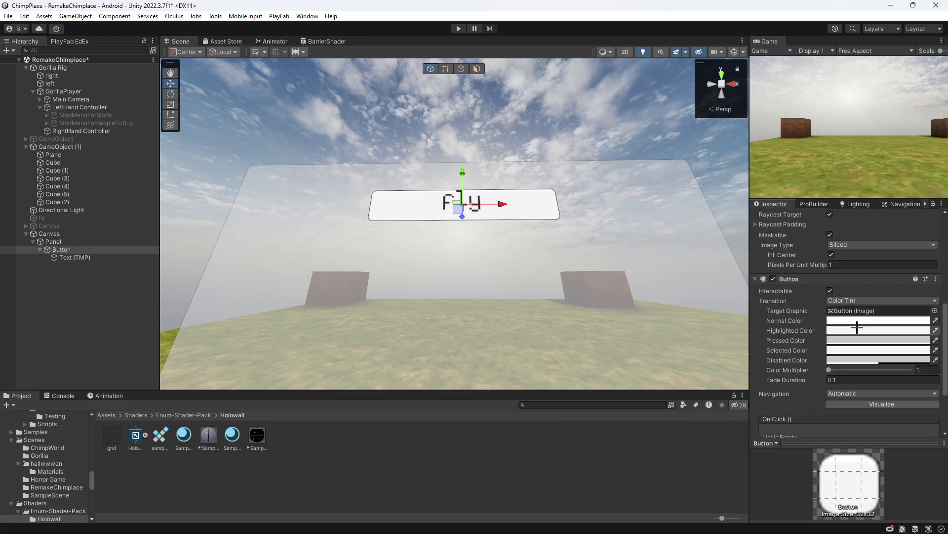
{"action": "left_click", "coordinate": [844, 321]}
{"action": "left_click_drag", "start_coordinate": [872, 350], "coordinate": [828, 340]}
{"action": "left_click", "coordinate": [938, 288]}
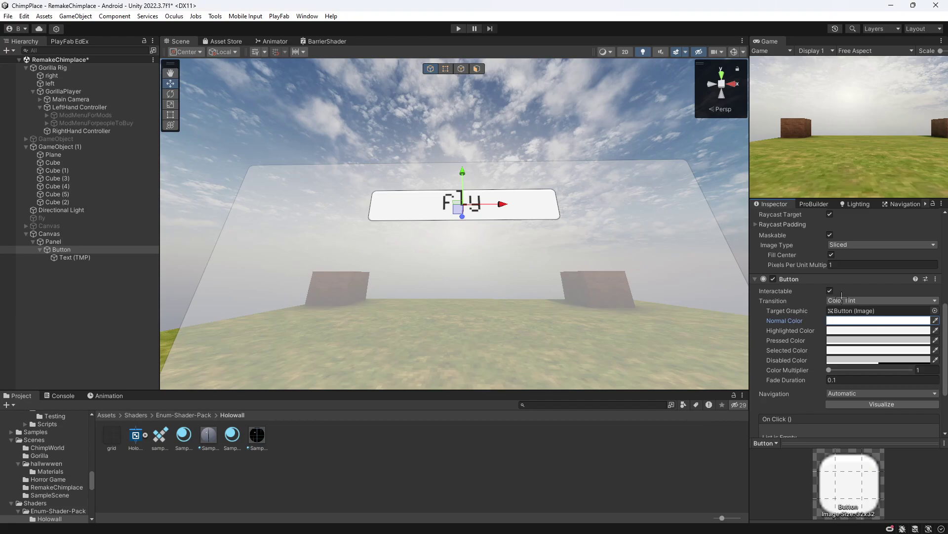
Step: Set the button's highlighted color to purple 9D00FF and its pressed color to red
{"action": "left_click", "coordinate": [842, 328]}
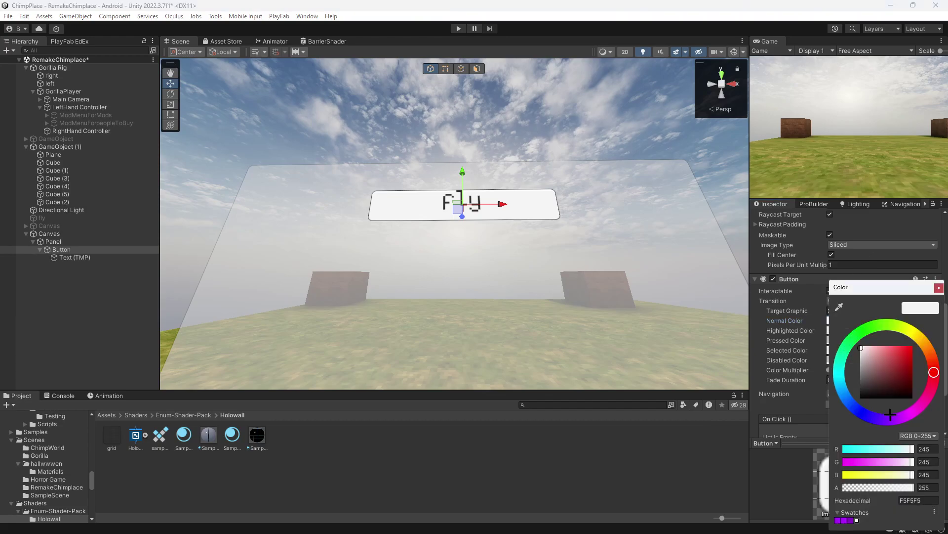
{"action": "left_click_drag", "start_coordinate": [906, 374], "coordinate": [917, 335]}
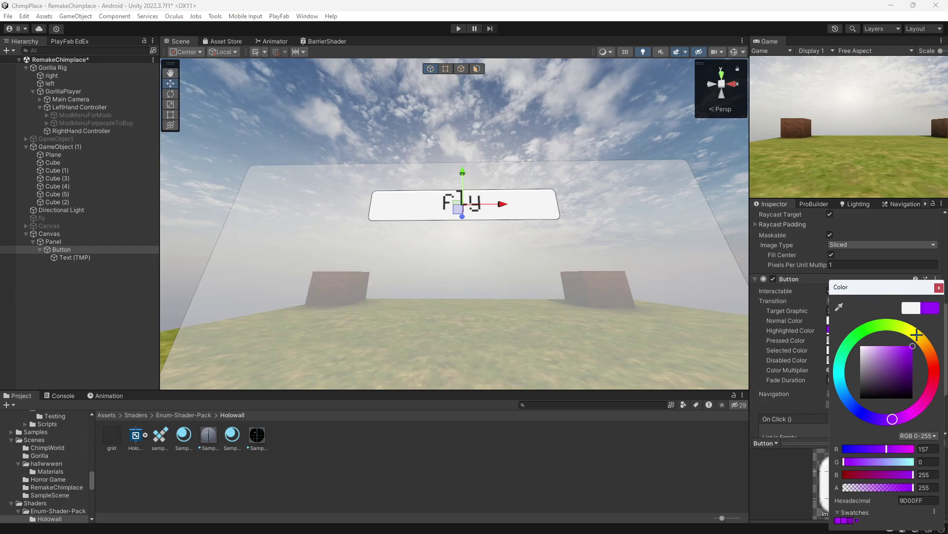
{"action": "left_click", "coordinate": [939, 287]}
{"action": "left_click", "coordinate": [842, 340]}
{"action": "left_click_drag", "start_coordinate": [888, 356], "coordinate": [933, 337]}
{"action": "left_click", "coordinate": [939, 287]}
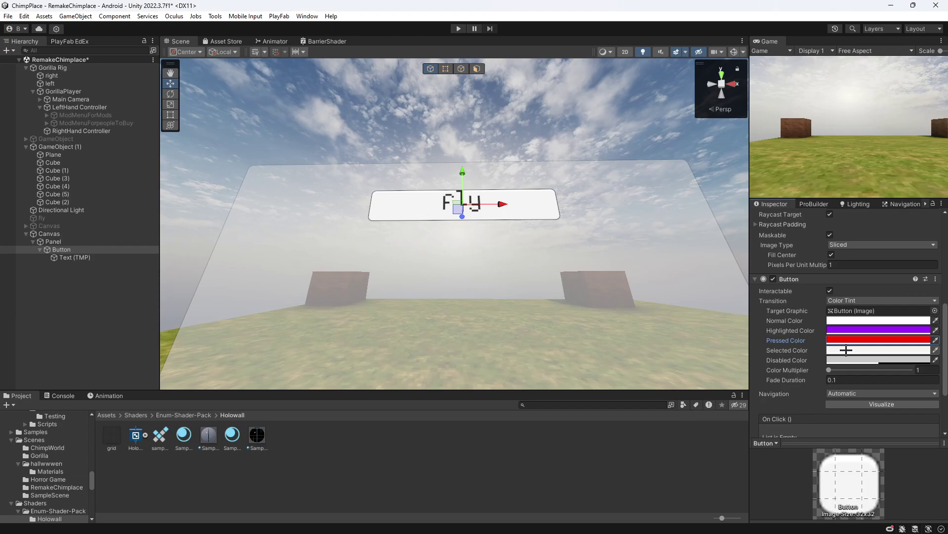
Step: Set the button's selected color to dark crimson 9A0042 and its disabled color to white
{"action": "left_click", "coordinate": [846, 350]}
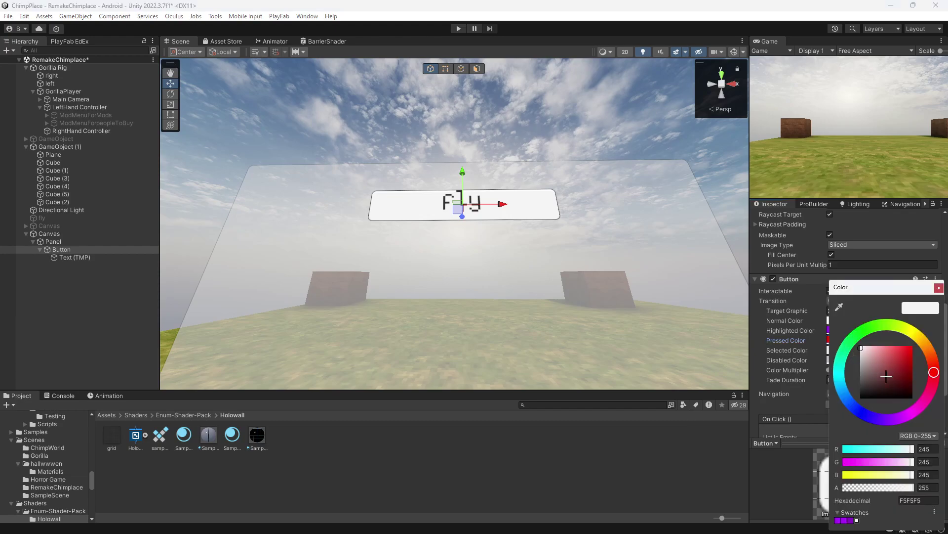
{"action": "mouse_move", "coordinate": [908, 400]}
{"action": "left_mouse_down"}
{"action": "mouse_move", "coordinate": [912, 374]}
{"action": "mouse_move", "coordinate": [925, 394]}
{"action": "left_mouse_up"}
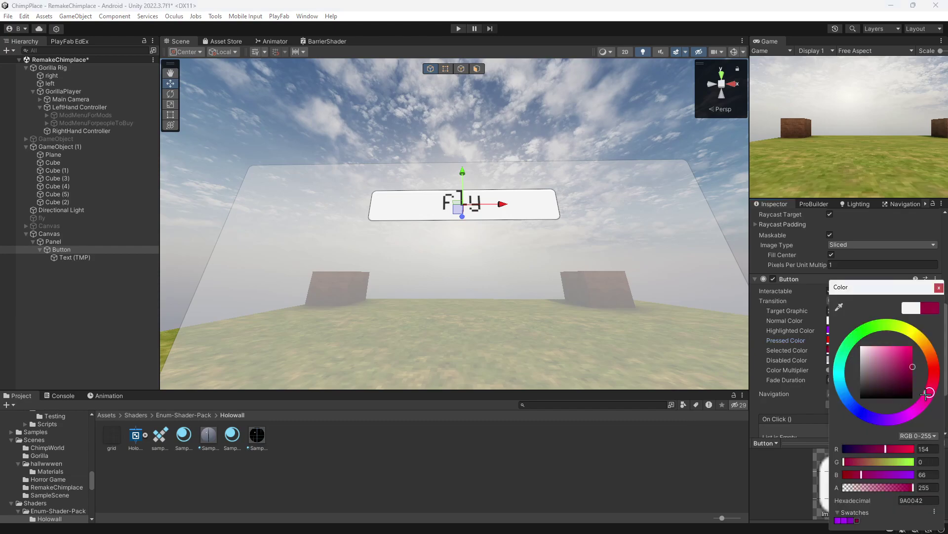
{"action": "left_click", "coordinate": [938, 289]}
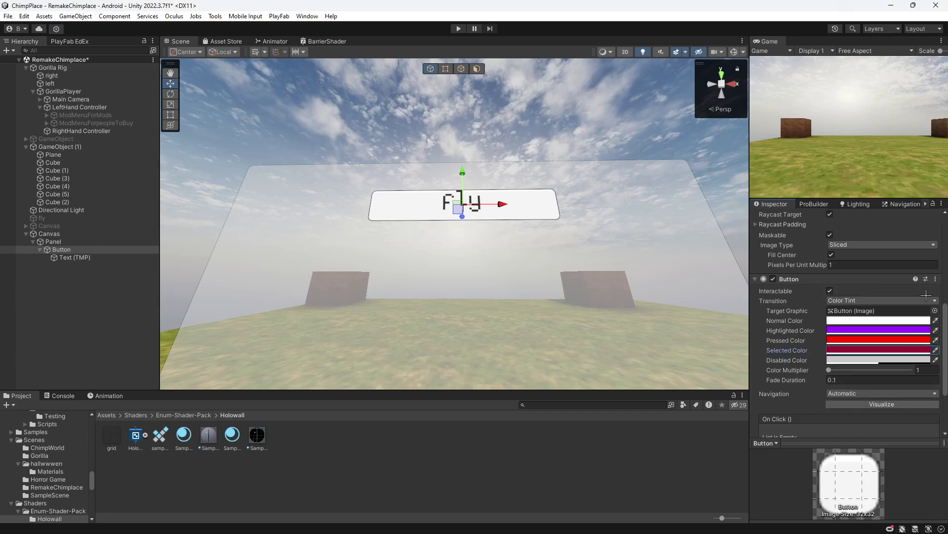
{"action": "left_click", "coordinate": [844, 361]}
{"action": "left_click", "coordinate": [938, 288]}
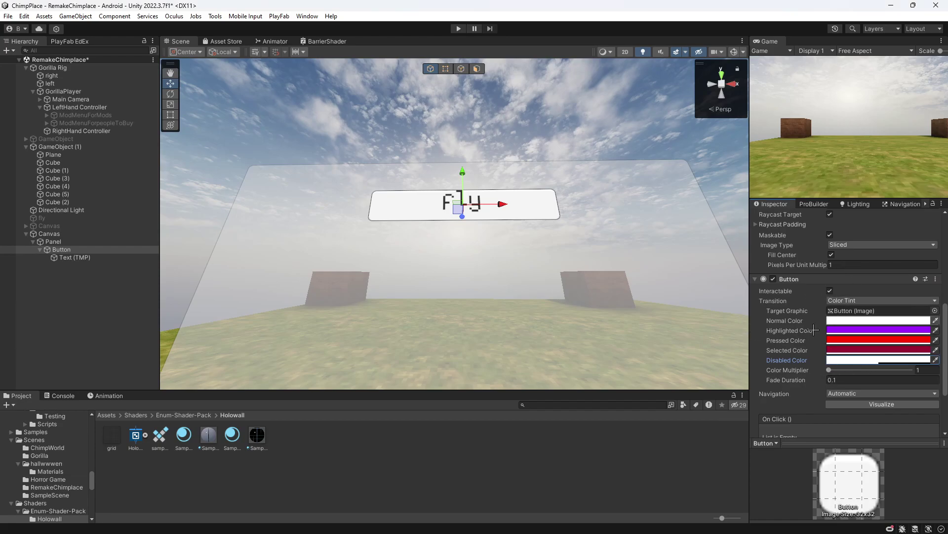
Step: Add an On Click event to the fly button that calls GameObject.SetActive on the fly object, with the value ticked
{"action": "scroll", "coordinate": [885, 273], "scroll_direction": "down", "scroll_amount": 3}
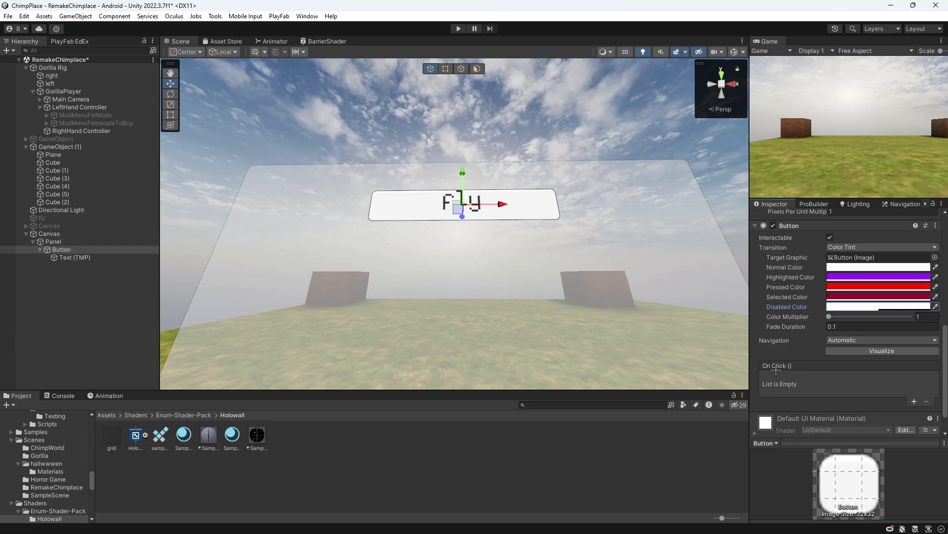
{"action": "left_click", "coordinate": [914, 401]}
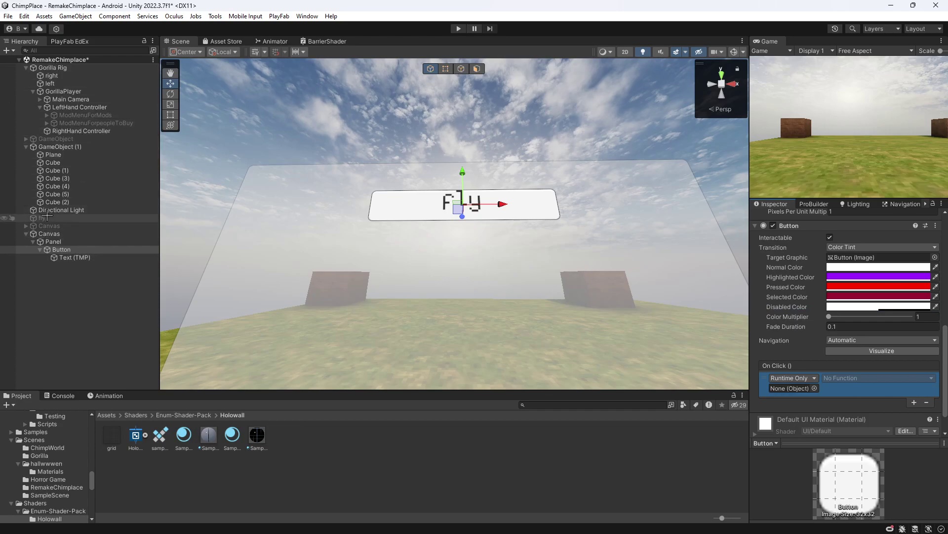
{"action": "left_click_drag", "start_coordinate": [239, 221], "coordinate": [791, 384]}
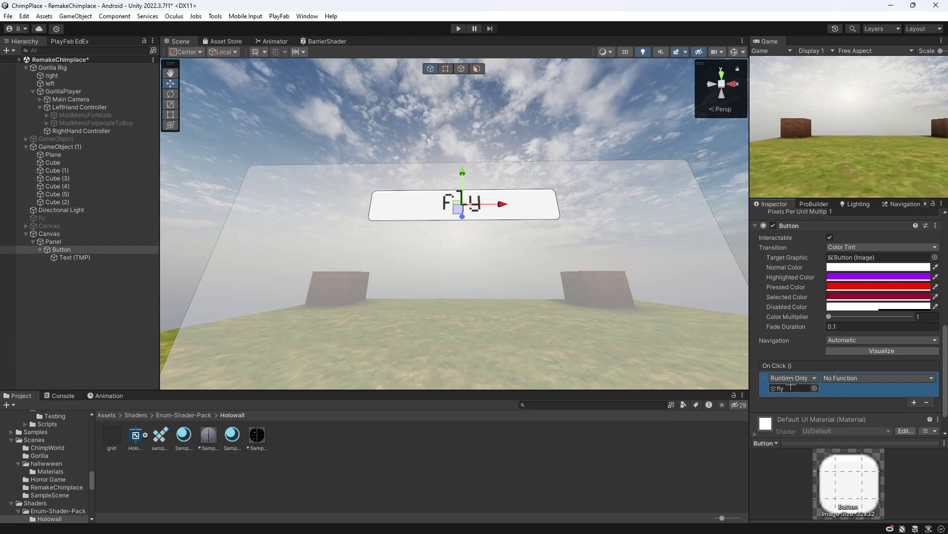
{"action": "left_click", "coordinate": [851, 378]}
{"action": "mouse_move", "coordinate": [849, 405]}
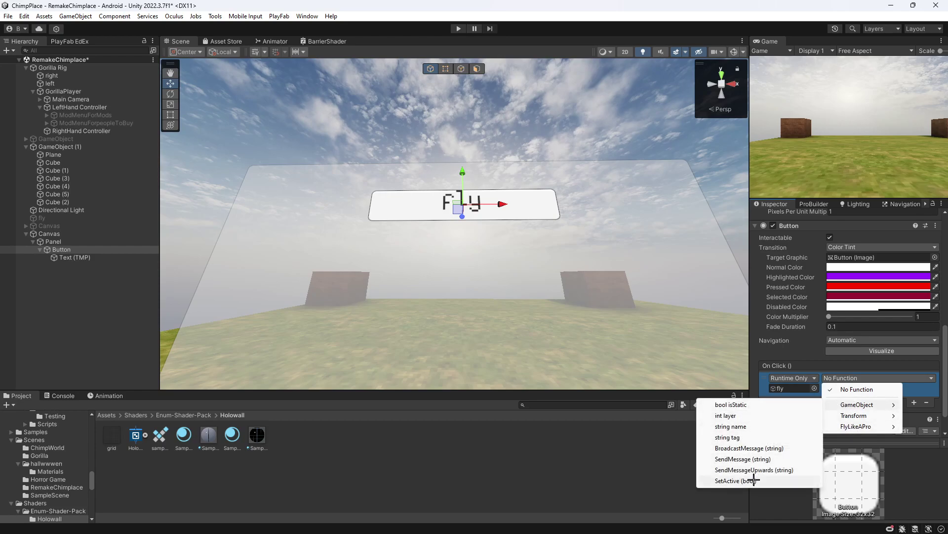
{"action": "left_click", "coordinate": [744, 481]}
{"action": "left_click", "coordinate": [860, 378]}
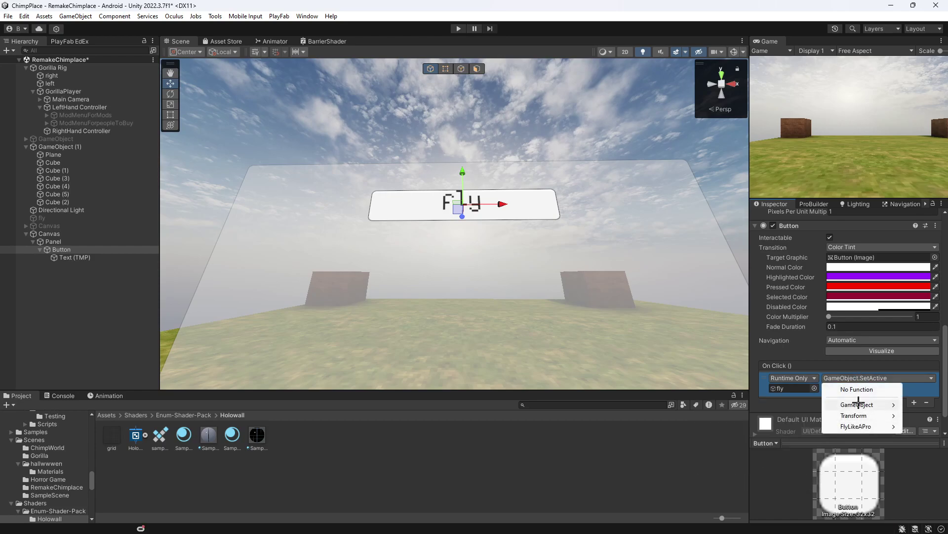
{"action": "mouse_move", "coordinate": [857, 405]}
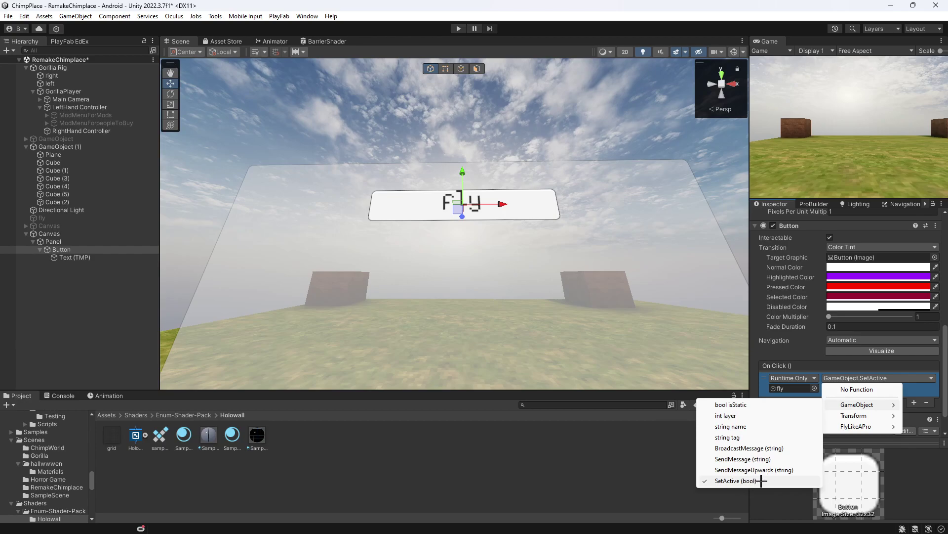
{"action": "left_click", "coordinate": [761, 481]}
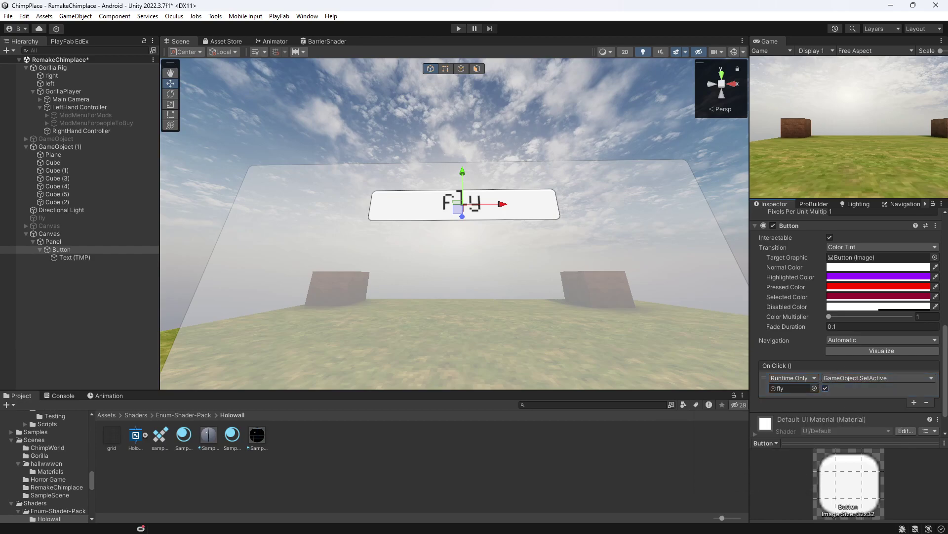
Step: Duplicate the fly button and move the copy toward the upper-left part of the panel
{"action": "key", "text": "s"}
{"action": "right_click_drag", "start_coordinate": [485, 235], "coordinate": [478, 294]}
{"action": "key", "text": "w"}
{"action": "key", "text": "d"}
{"action": "key", "text": "s"}
{"action": "key", "text": "a"}
{"action": "key", "text": "w"}
{"action": "left_click_drag", "start_coordinate": [570, 256], "coordinate": [579, 256]}
{"action": "key", "text": "s"}
{"action": "mouse_move", "coordinate": [575, 258]}
{"action": "right_mouse_down"}
{"action": "mouse_move", "coordinate": [574, 273]}
{"action": "mouse_move", "coordinate": [579, 266]}
{"action": "right_mouse_up"}
{"action": "key", "text": "a"}
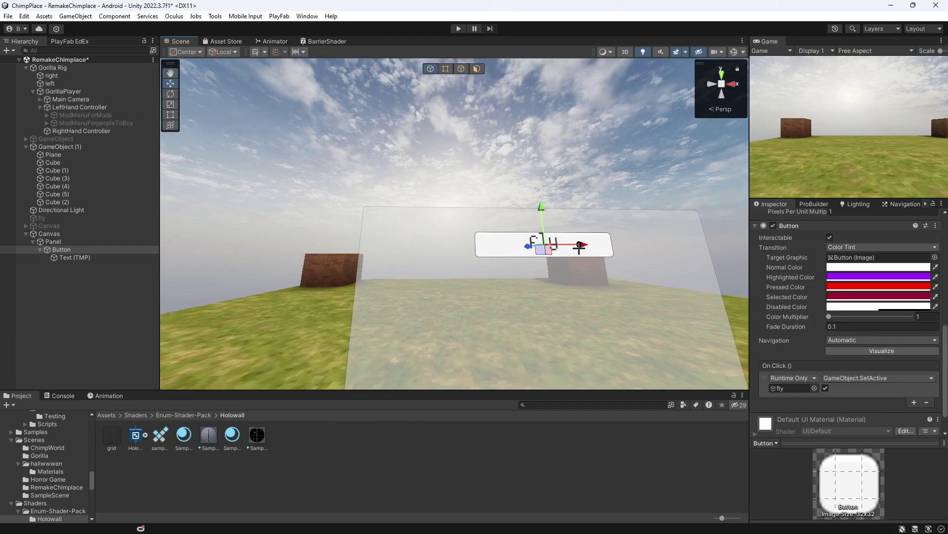
{"action": "key", "text": "ctrl+d"}
{"action": "left_click_drag", "start_coordinate": [581, 244], "coordinate": [464, 245]}
{"action": "left_click_drag", "start_coordinate": [428, 210], "coordinate": [428, 187]}
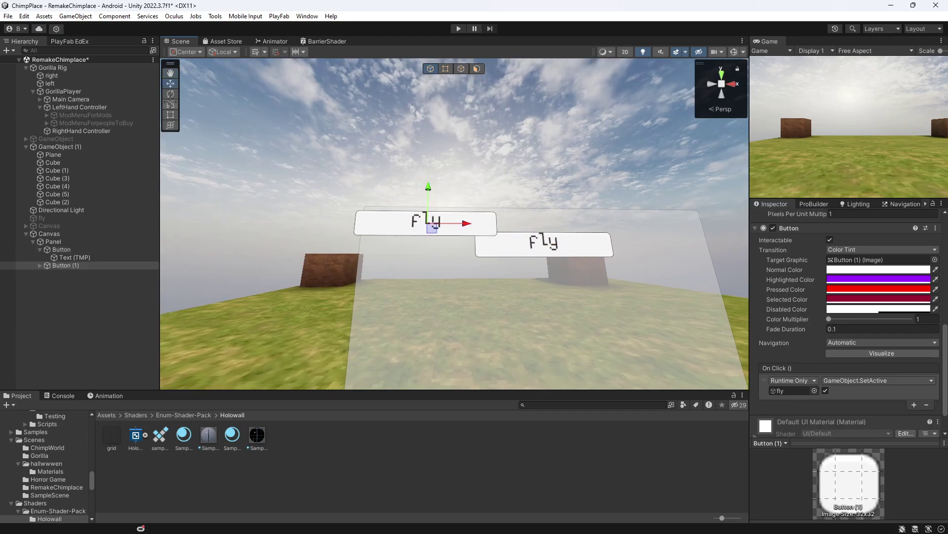
Step: Narrow the copied button to an X scale of about 0.59 and place it in the panel's upper-left corner
{"action": "left_click_drag", "start_coordinate": [464, 223], "coordinate": [447, 223]}
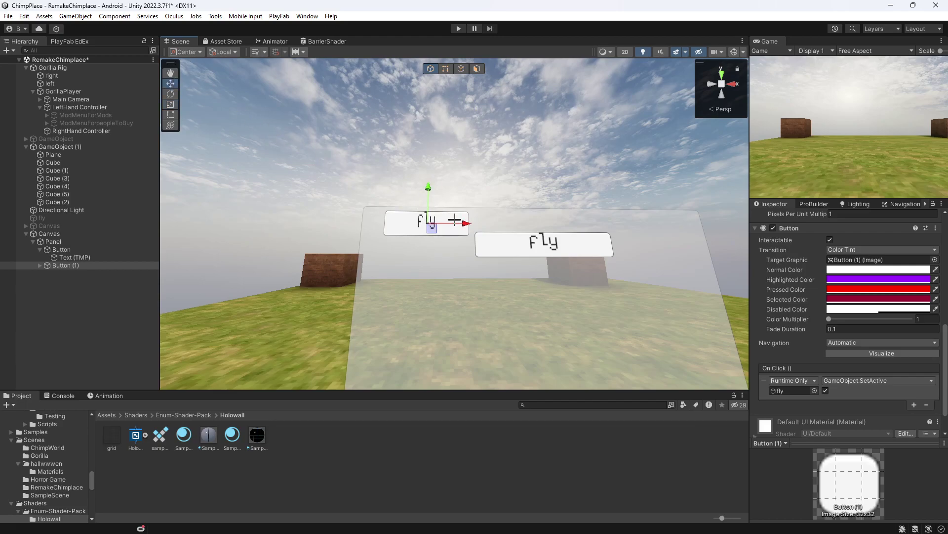
{"action": "left_click", "coordinate": [441, 223]}
{"action": "left_click", "coordinate": [451, 222]}
{"action": "left_click_drag", "start_coordinate": [466, 223], "coordinate": [449, 227]}
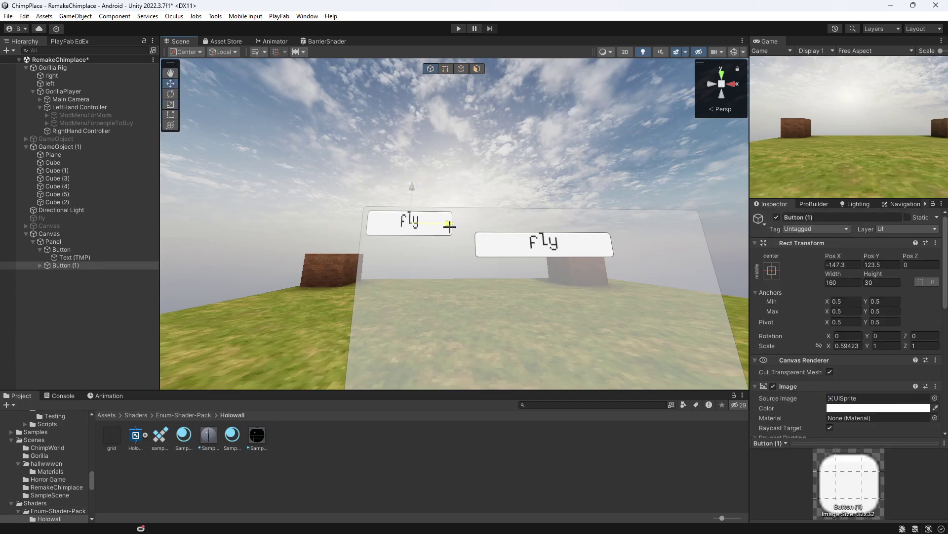
Step: Change the copied button's label text to "disable all mods"
{"action": "left_click", "coordinate": [36, 264]}
{"action": "left_click", "coordinate": [41, 266]}
{"action": "left_click", "coordinate": [74, 274]}
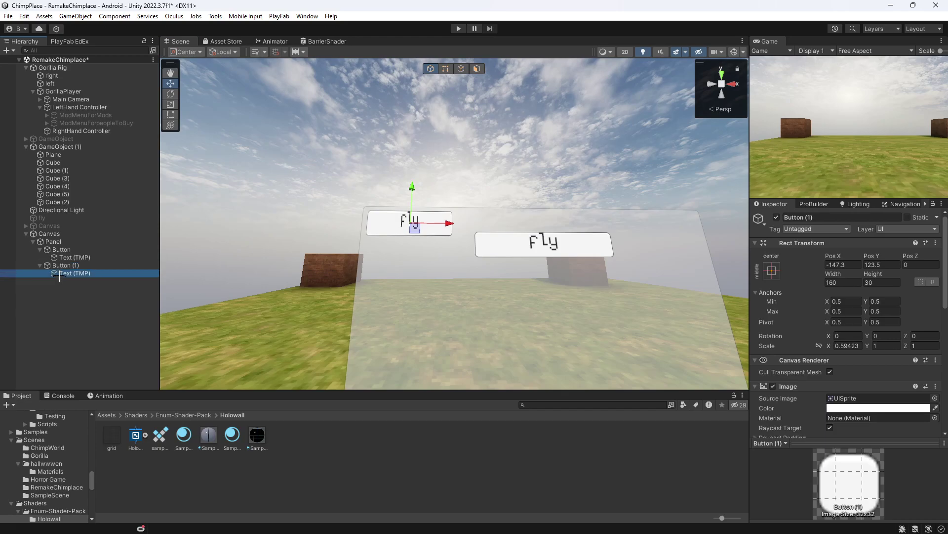
{"action": "left_click", "coordinate": [783, 430]}
{"action": "type", "text": "disable all m"}
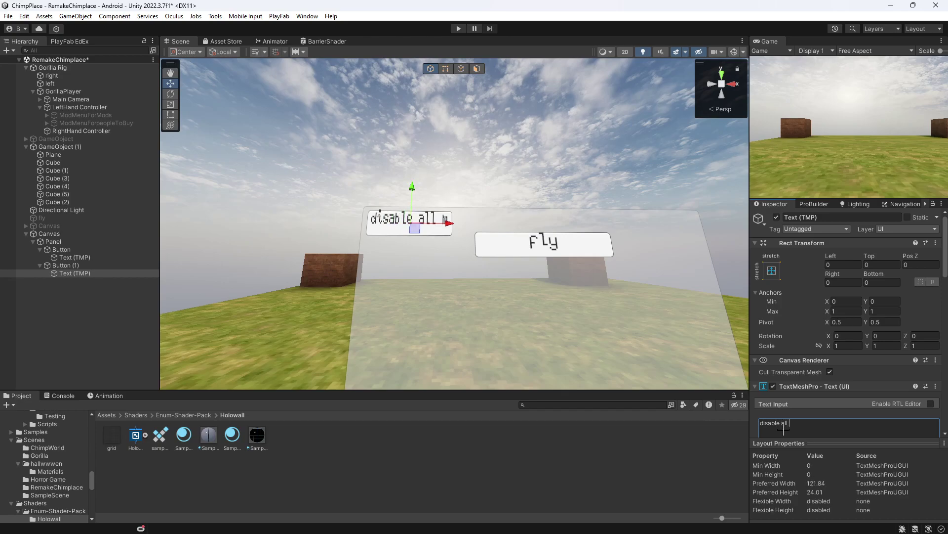
{"action": "type", "text": "ods"}
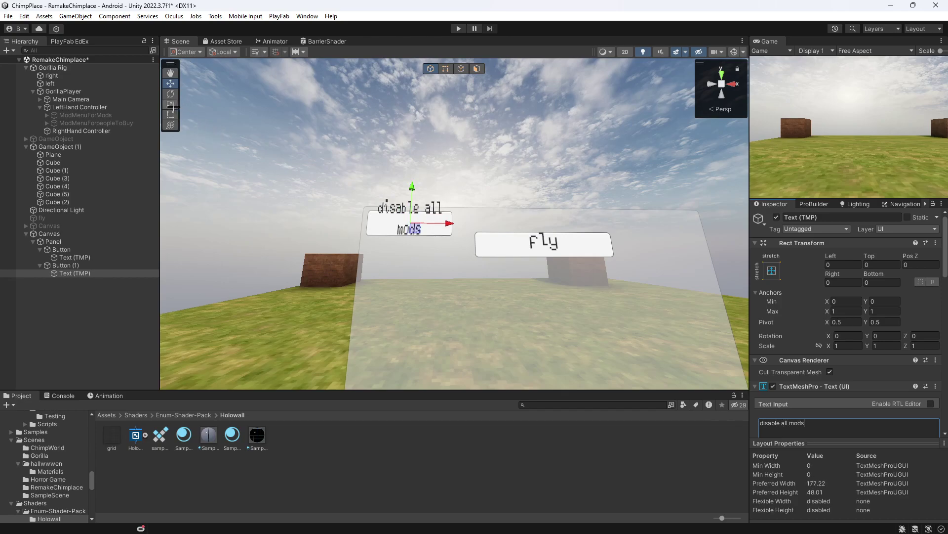
Step: Scale the "disable all mods" label uniformly to about 0.66 and lower it by about 4.5 units within its button
{"action": "scroll", "coordinate": [385, 223], "scroll_direction": "up", "scroll_amount": 4}
{"action": "left_click_drag", "start_coordinate": [377, 225], "coordinate": [364, 227]}
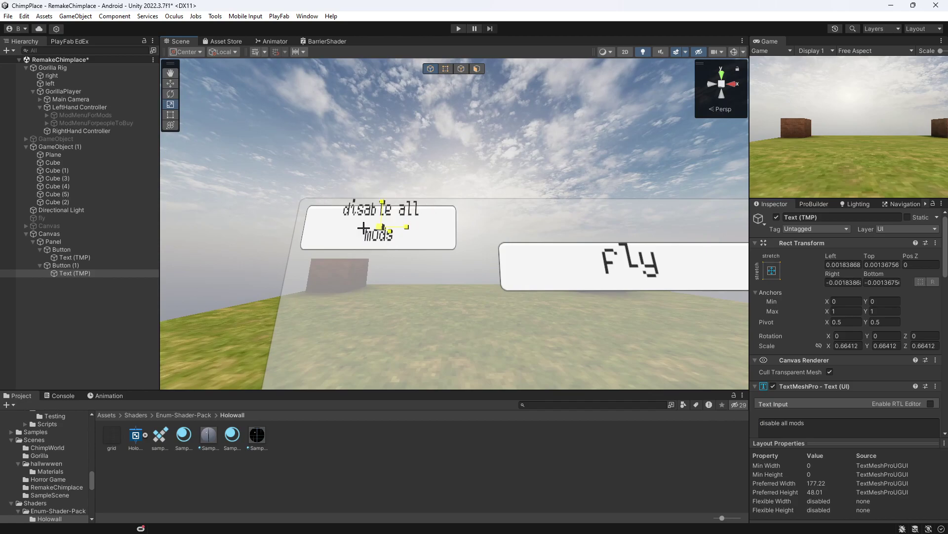
{"action": "left_click", "coordinate": [170, 83]}
{"action": "left_click_drag", "start_coordinate": [385, 195], "coordinate": [382, 200]}
{"action": "right_click_drag", "start_coordinate": [443, 208], "coordinate": [458, 238]}
{"action": "scroll", "coordinate": [457, 239], "scroll_direction": "down", "scroll_amount": 3}
{"action": "scroll", "coordinate": [375, 218], "scroll_direction": "up", "scroll_amount": 2}
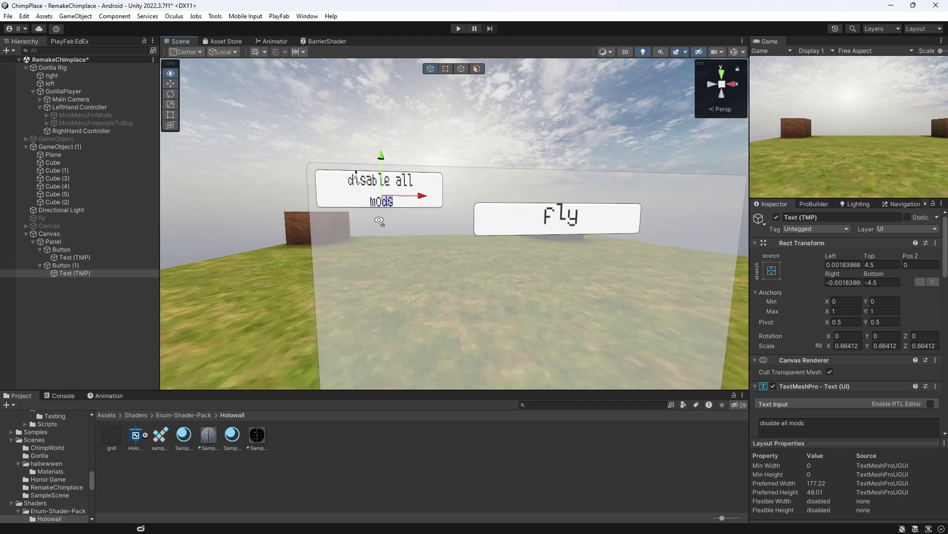
Step: Untick the SetActive value for the fly object in the "disable all mods" button's On Click event
{"action": "left_click", "coordinate": [61, 265]}
{"action": "scroll", "coordinate": [857, 338], "scroll_direction": "down", "scroll_amount": 10}
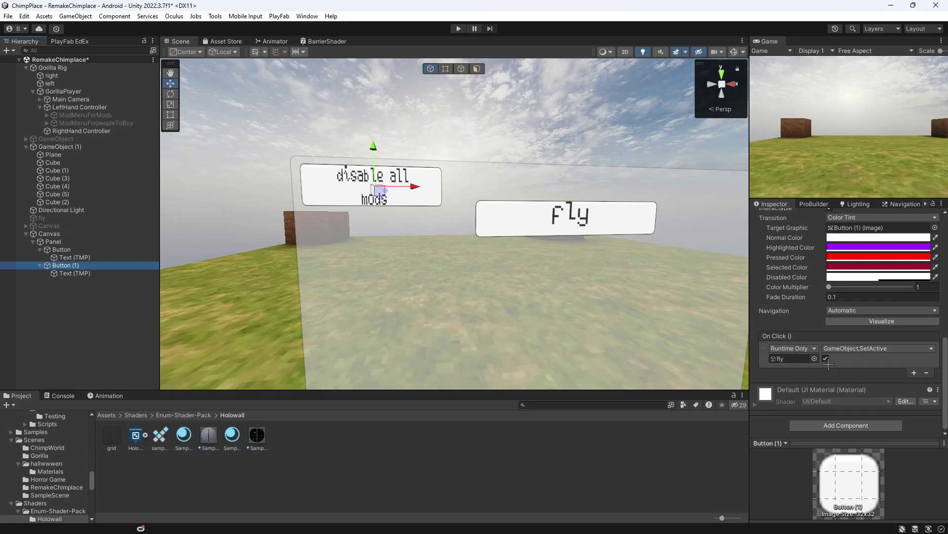
{"action": "left_click", "coordinate": [826, 359]}
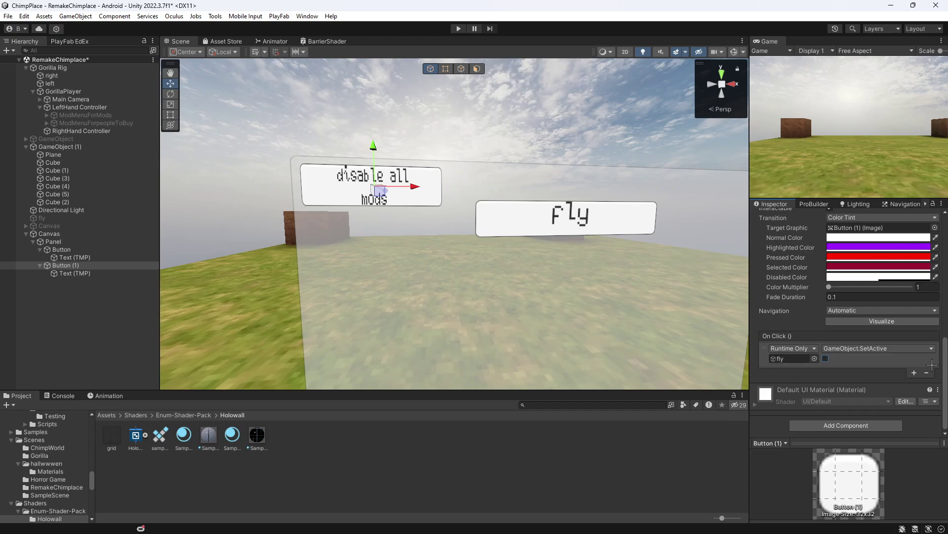
Step: Make the active Canvas with the menu panel a child of LeftHand Controller
{"action": "right_click_drag", "start_coordinate": [554, 241], "coordinate": [513, 239]}
{"action": "key", "text": "s"}
{"action": "key", "text": "w"}
{"action": "key", "text": "d"}
{"action": "key", "text": "a"}
{"action": "left_click", "coordinate": [49, 236]}
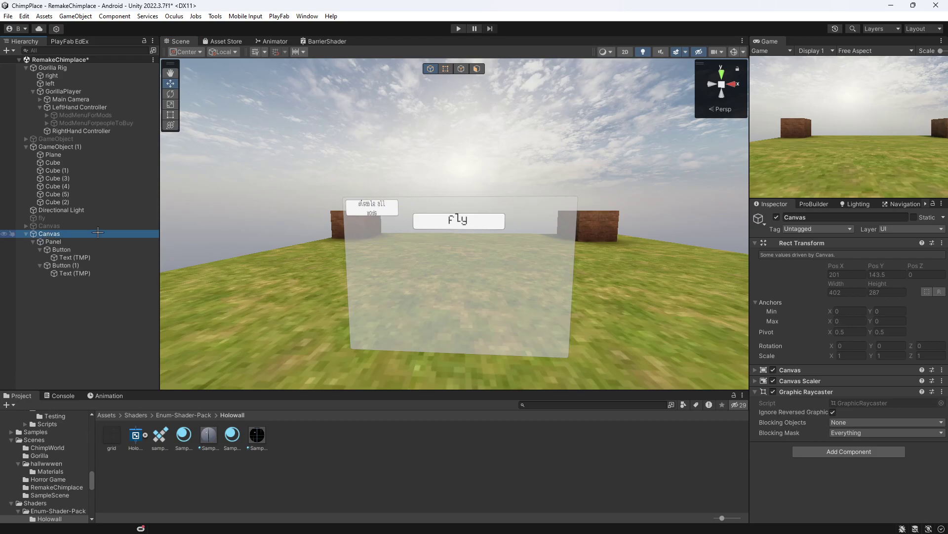
{"action": "key", "text": "s"}
{"action": "right_click_drag", "start_coordinate": [411, 267], "coordinate": [310, 309]}
{"action": "key", "text": "a"}
{"action": "right_click_drag", "start_coordinate": [345, 275], "coordinate": [465, 220]}
{"action": "key", "text": "s"}
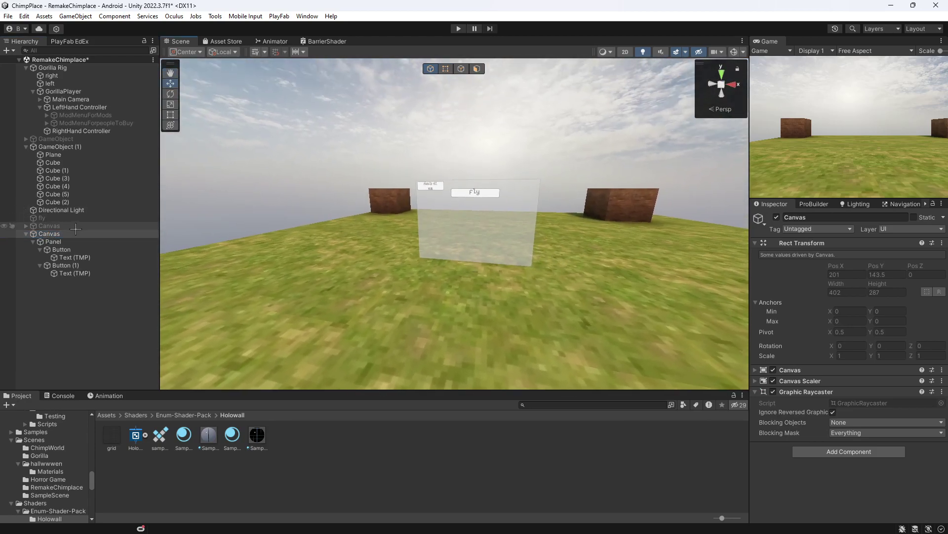
{"action": "left_click", "coordinate": [76, 233]}
{"action": "left_click_drag", "start_coordinate": [67, 108], "coordinate": [67, 107]}
{"action": "left_click", "coordinate": [47, 131]}
{"action": "right_click_drag", "start_coordinate": [384, 192], "coordinate": [413, 165]}
{"action": "key", "text": "w"}
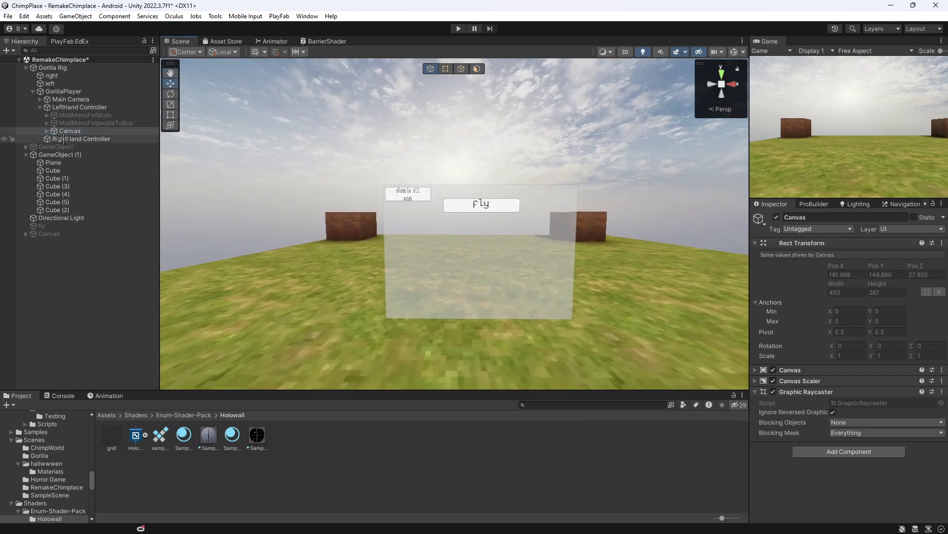
Step: Assign RightHand Controller as the Interaction Manager of its own XR Ray Interactor
{"action": "left_click", "coordinate": [57, 139]}
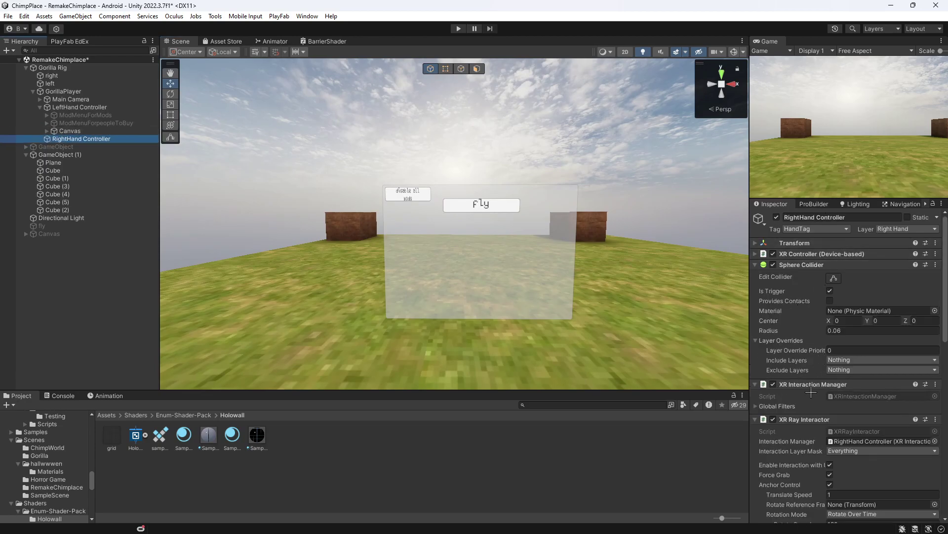
{"action": "scroll", "coordinate": [822, 392], "scroll_direction": "down", "scroll_amount": 5}
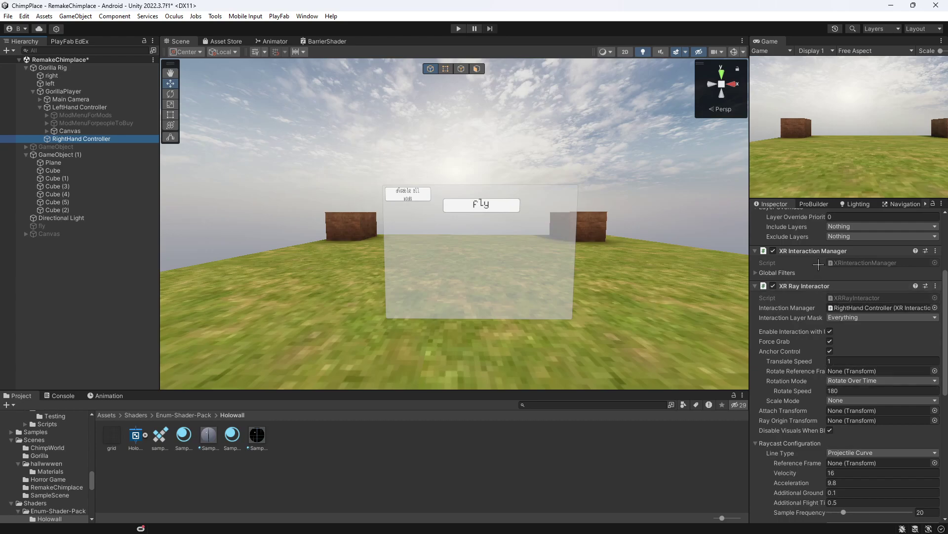
{"action": "left_click", "coordinate": [790, 271]}
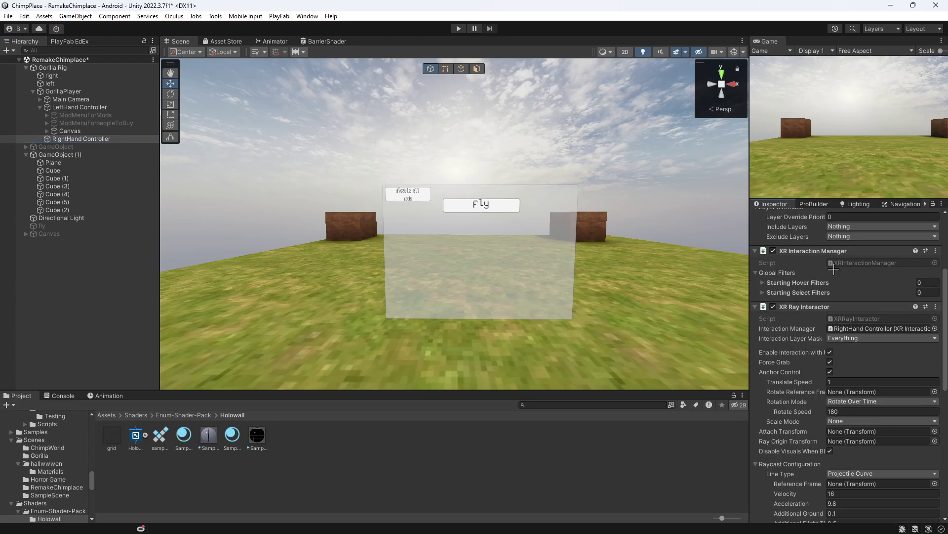
{"action": "scroll", "coordinate": [852, 277], "scroll_direction": "down", "scroll_amount": 2}
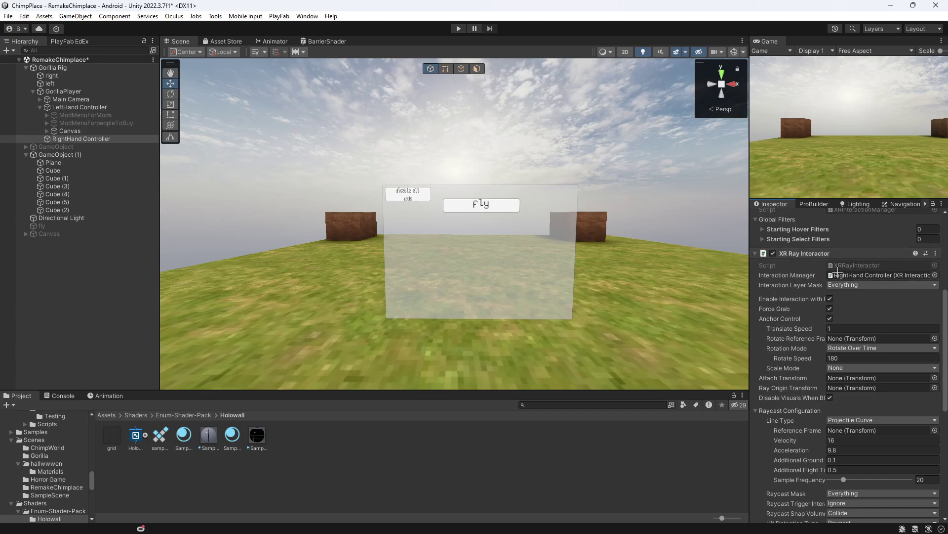
{"action": "left_click", "coordinate": [935, 275]}
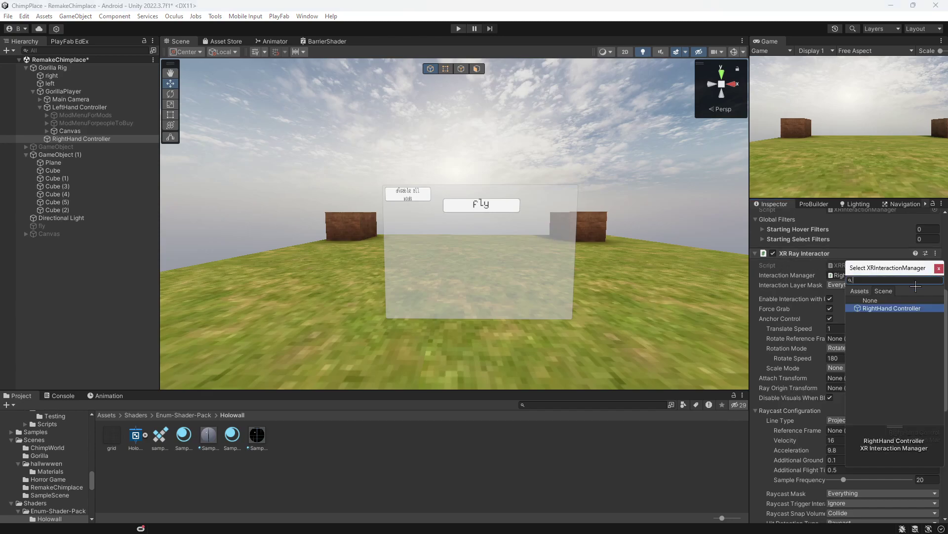
{"action": "double_click", "coordinate": [881, 307]}
{"action": "scroll", "coordinate": [815, 286], "scroll_direction": "up", "scroll_amount": 3}
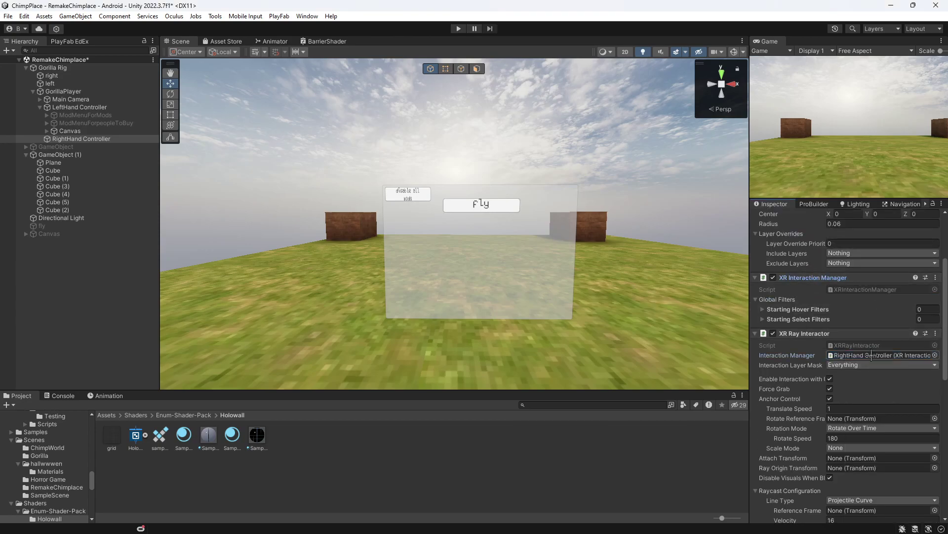
Step: Set the XR Ray Interactor's raycast line type to Projectile Curve on RightHand Controller
{"action": "scroll", "coordinate": [817, 397], "scroll_direction": "down", "scroll_amount": 6}
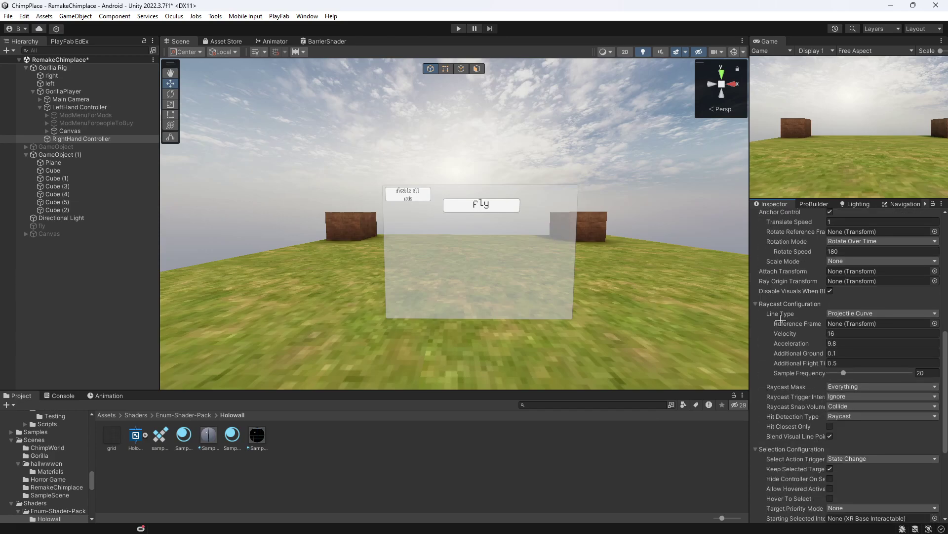
{"action": "left_click", "coordinate": [847, 314]}
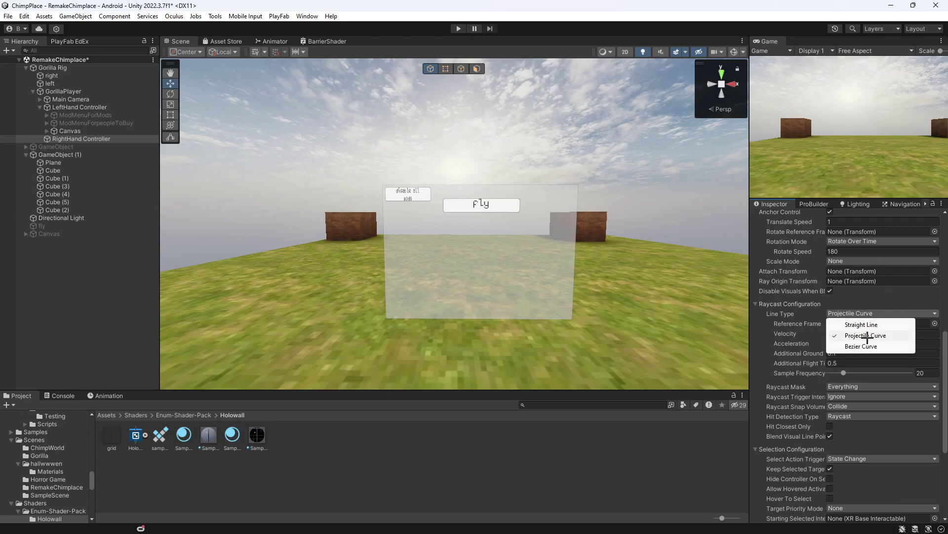
{"action": "left_click", "coordinate": [886, 337]}
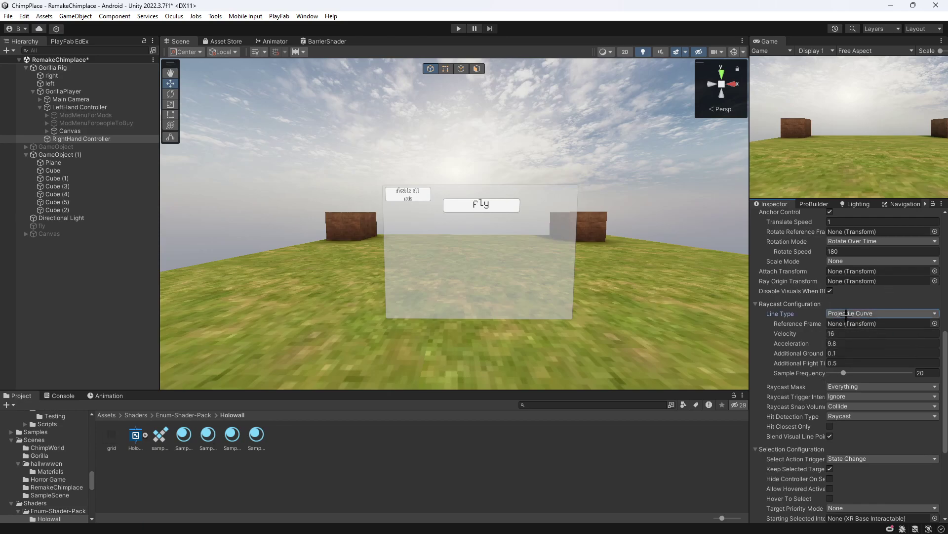
Step: Run the scene in Play mode
{"action": "key", "text": "w"}
{"action": "right_click_drag", "start_coordinate": [494, 276], "coordinate": [490, 65]}
{"action": "key", "text": "s"}
{"action": "scroll", "coordinate": [719, 328], "scroll_direction": "up", "scroll_amount": 3}
{"action": "scroll", "coordinate": [790, 323], "scroll_direction": "up", "scroll_amount": 3}
{"action": "scroll", "coordinate": [663, 322], "scroll_direction": "down", "scroll_amount": 3}
{"action": "scroll", "coordinate": [911, 307], "scroll_direction": "up", "scroll_amount": 7}
{"action": "left_click", "coordinate": [456, 28]}
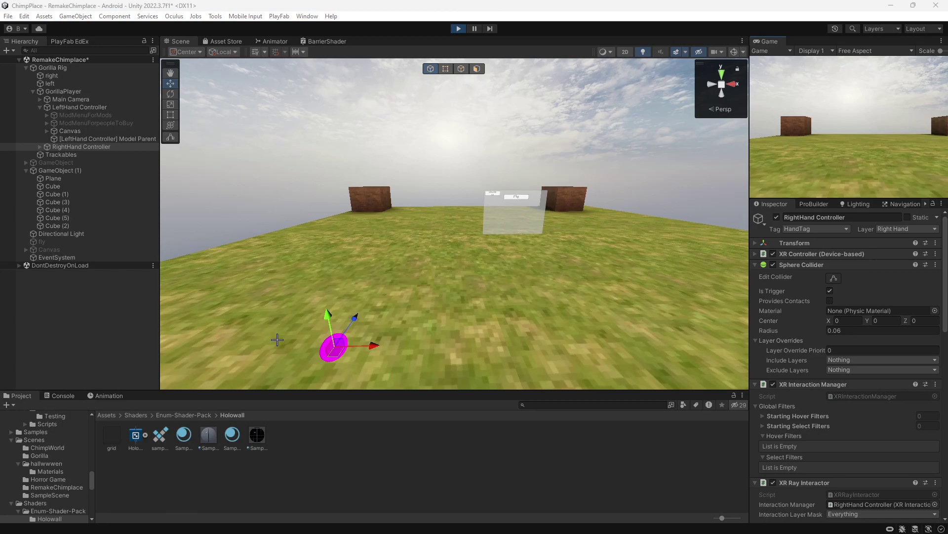
Step: Test the hands in Play mode by moving RightHand Controller sideways and LeftHand Controller with the handle in Pivot mode
{"action": "right_click_drag", "start_coordinate": [277, 338], "coordinate": [211, 365]}
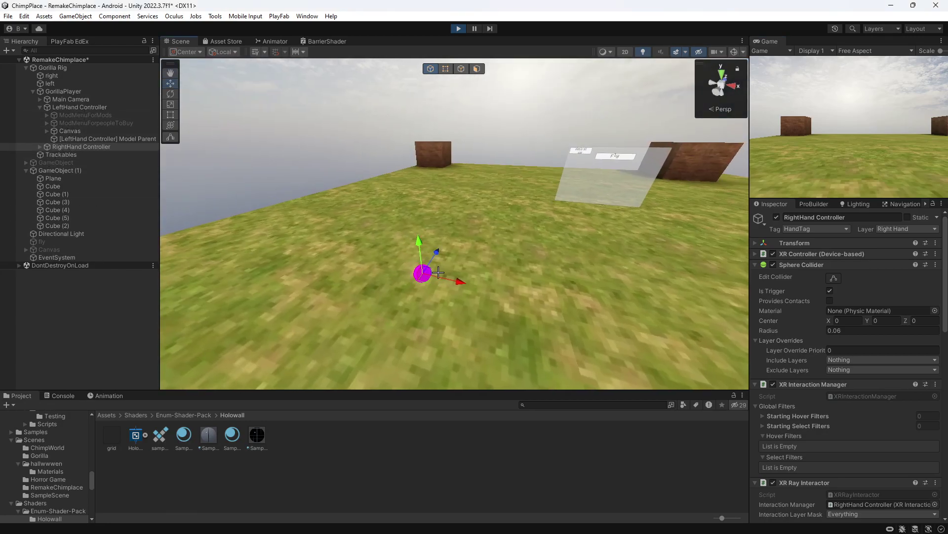
{"action": "left_click_drag", "start_coordinate": [438, 273], "coordinate": [486, 280]}
{"action": "left_click", "coordinate": [81, 108]}
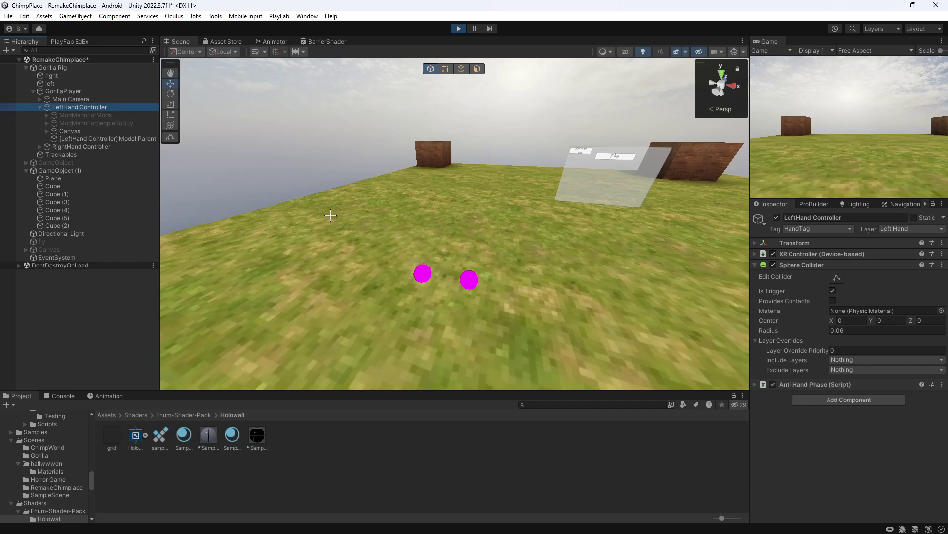
{"action": "right_click_drag", "start_coordinate": [330, 215], "coordinate": [316, 235]}
{"action": "key", "text": "z"}
{"action": "left_click_drag", "start_coordinate": [469, 254], "coordinate": [481, 235]}
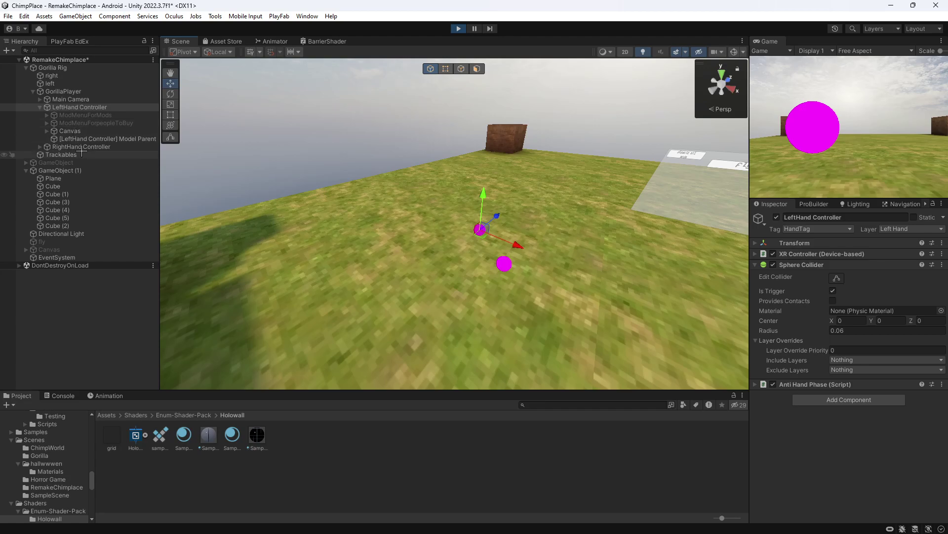
Step: Select the Panel inside the left hand's Canvas and move it close to the hand spheres in the running scene
{"action": "left_click", "coordinate": [74, 131]}
{"action": "right_click_drag", "start_coordinate": [266, 145], "coordinate": [404, 152]}
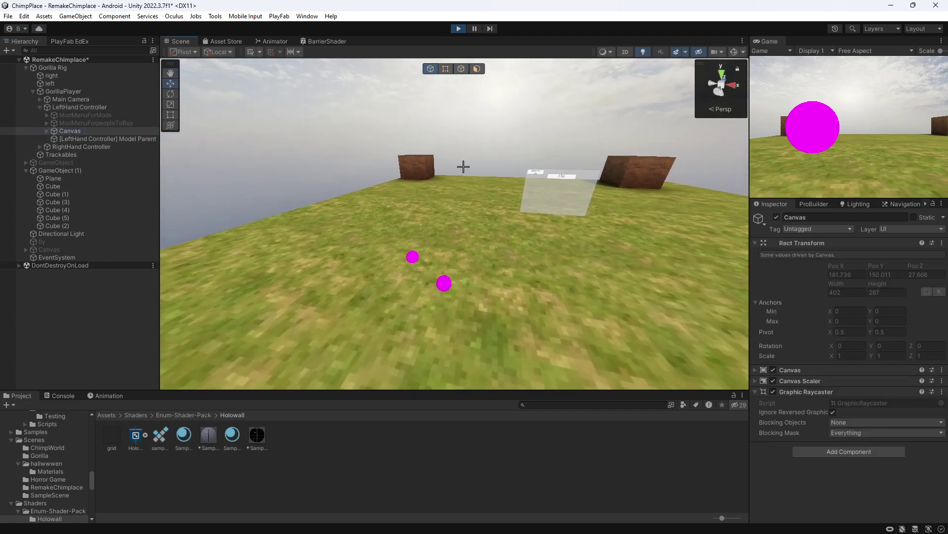
{"action": "left_click", "coordinate": [46, 131]}
{"action": "left_click", "coordinate": [70, 139]}
{"action": "left_click", "coordinate": [54, 139]}
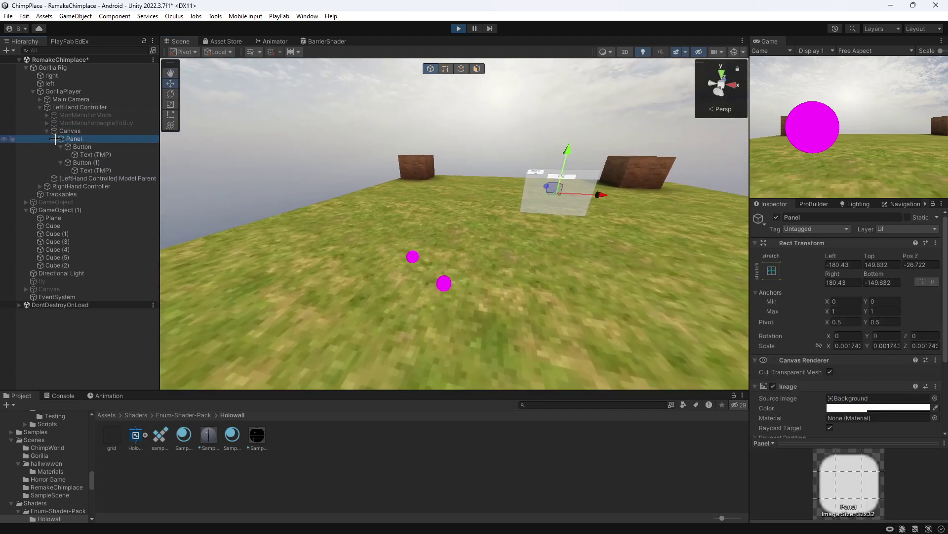
{"action": "left_click_drag", "start_coordinate": [555, 195], "coordinate": [440, 229]}
{"action": "key", "text": "w"}
{"action": "right_click_drag", "start_coordinate": [439, 229], "coordinate": [363, 197]}
{"action": "key", "text": "d"}
{"action": "left_click_drag", "start_coordinate": [426, 213], "coordinate": [430, 279]}
{"action": "left_click_drag", "start_coordinate": [429, 314], "coordinate": [449, 296]}
Step: Rotate Panel about its Y axis to about -87 degrees so it stands beside the hands
{"action": "left_click", "coordinate": [170, 94]}
{"action": "right_click_drag", "start_coordinate": [474, 243], "coordinate": [398, 252]}
{"action": "key", "text": "d"}
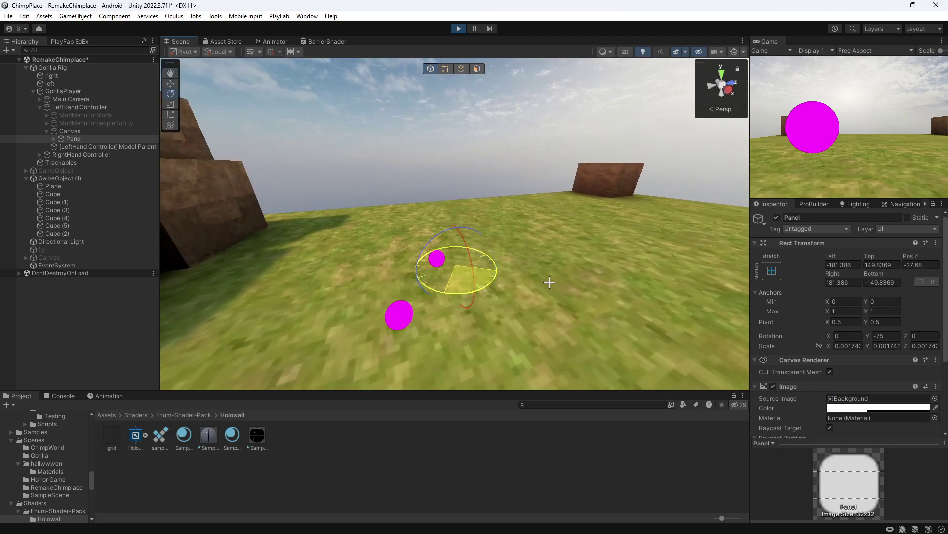
{"action": "left_click_drag", "start_coordinate": [553, 280], "coordinate": [552, 280]}
{"action": "key", "text": "a"}
{"action": "right_click_drag", "start_coordinate": [422, 281], "coordinate": [502, 280]}
{"action": "left_click_drag", "start_coordinate": [502, 280], "coordinate": [491, 281]}
{"action": "right_click_drag", "start_coordinate": [491, 282], "coordinate": [486, 285]}
{"action": "key", "text": "d"}
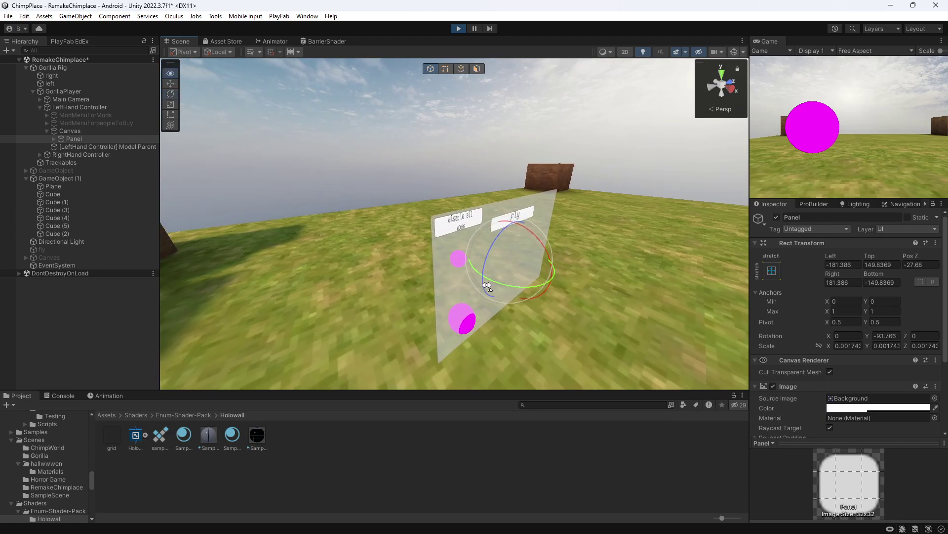
{"action": "left_click_drag", "start_coordinate": [486, 285], "coordinate": [509, 264], "text": "alt"}
Step: Return to the Move tool and shift Panel nearer to the hand sphere
{"action": "left_click", "coordinate": [168, 82]}
{"action": "right_click_drag", "start_coordinate": [483, 255], "coordinate": [514, 262]}
{"action": "key", "text": "a"}
{"action": "left_click_drag", "start_coordinate": [517, 239], "coordinate": [479, 214]}
Step: Switch the handle to Center mode and nudge the LeftHand Controller's model parent in the running scene
{"action": "left_click", "coordinate": [102, 132]}
{"action": "key", "text": "d"}
{"action": "right_click_drag", "start_coordinate": [483, 280], "coordinate": [480, 226]}
{"action": "key", "text": "z"}
{"action": "key", "text": "w"}
{"action": "key", "text": "s"}
{"action": "key", "text": "w"}
{"action": "key", "text": "s"}
{"action": "left_click", "coordinate": [102, 145]}
{"action": "left_click_drag", "start_coordinate": [468, 295], "coordinate": [482, 293]}
{"action": "left_click", "coordinate": [80, 131]}
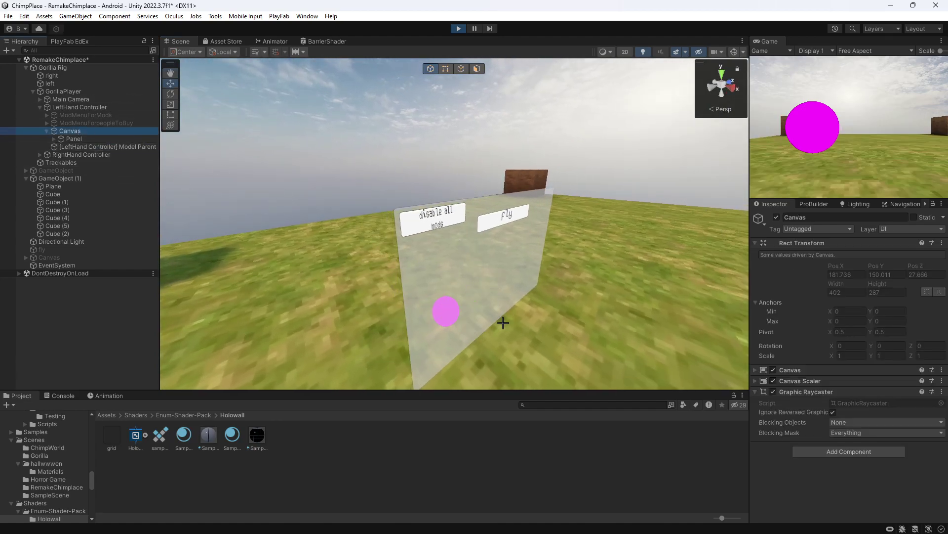
Step: Fine-tune Panel's position beside the hand sphere to Left about -181.65 and Pos Z about -27.34
{"action": "left_click", "coordinate": [79, 139]}
{"action": "left_click_drag", "start_coordinate": [516, 258], "coordinate": [531, 234]}
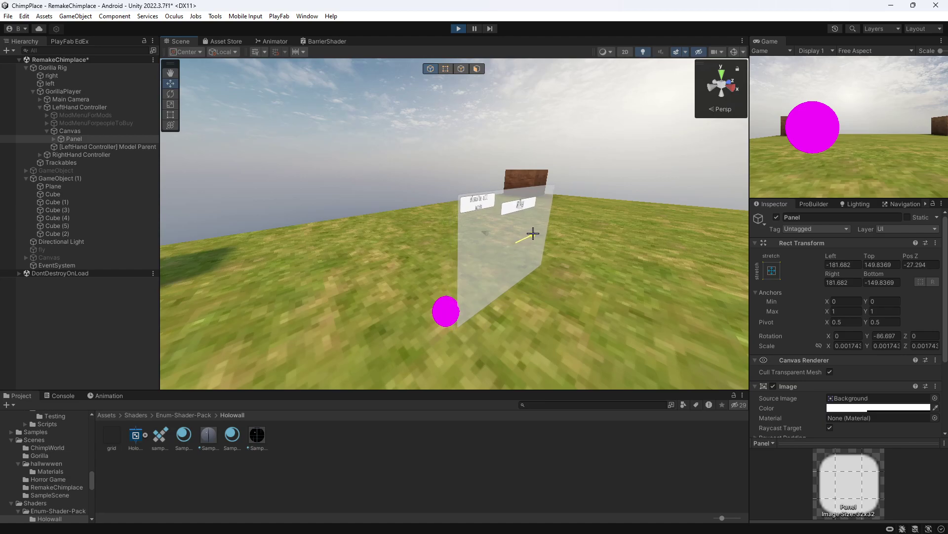
{"action": "left_click", "coordinate": [505, 237]}
{"action": "left_click", "coordinate": [505, 239]}
{"action": "left_click_drag", "start_coordinate": [500, 238], "coordinate": [532, 241]}
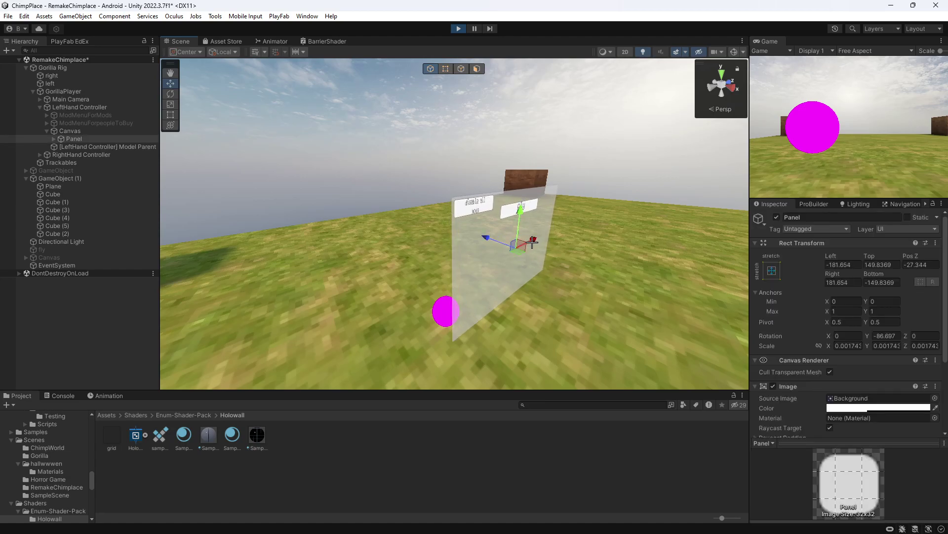
{"action": "right_click_drag", "start_coordinate": [533, 243], "coordinate": [425, 285]}
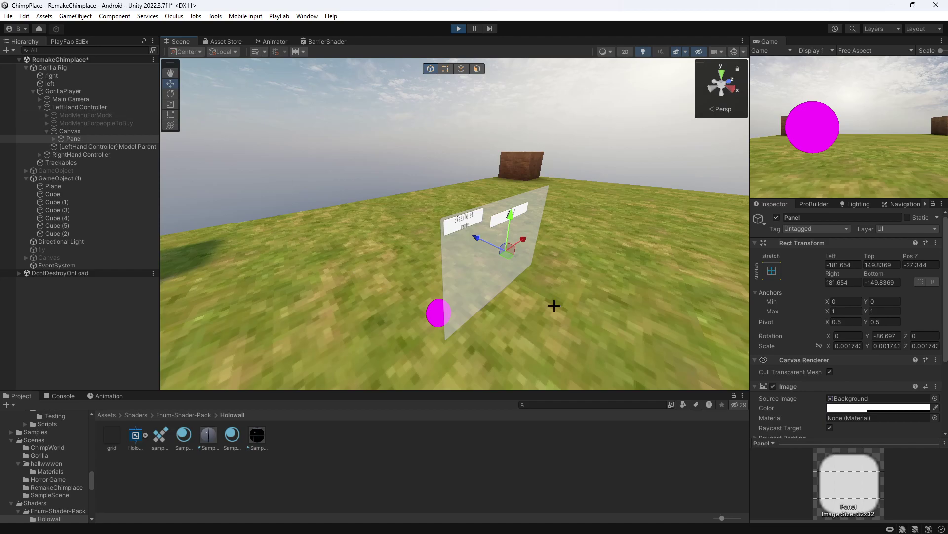
Step: Set the Image color of Panel to red while the scene is running
{"action": "scroll", "coordinate": [540, 322], "scroll_direction": "down", "scroll_amount": 6}
{"action": "scroll", "coordinate": [540, 320], "scroll_direction": "up", "scroll_amount": 7}
{"action": "left_click", "coordinate": [840, 407]}
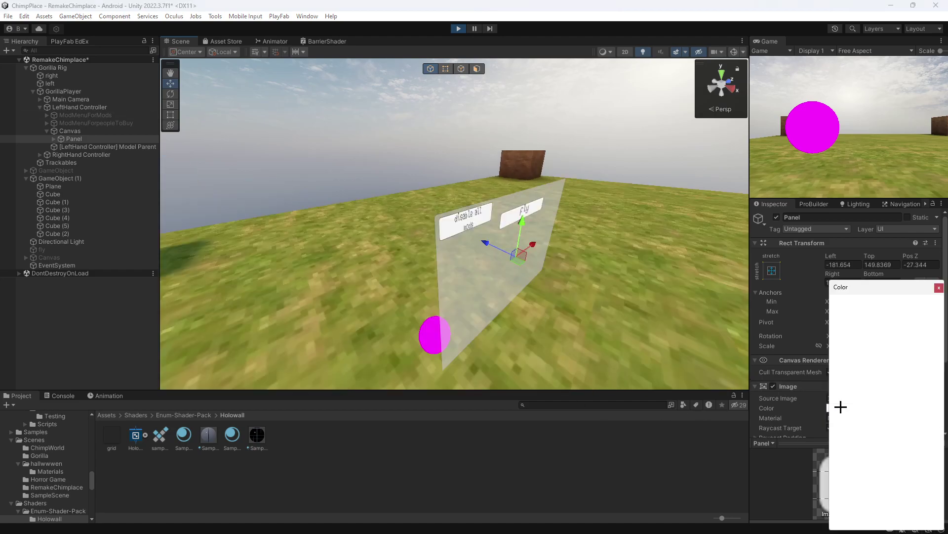
{"action": "left_click_drag", "start_coordinate": [904, 354], "coordinate": [925, 327]}
{"action": "right_click_drag", "start_coordinate": [632, 317], "coordinate": [588, 313]}
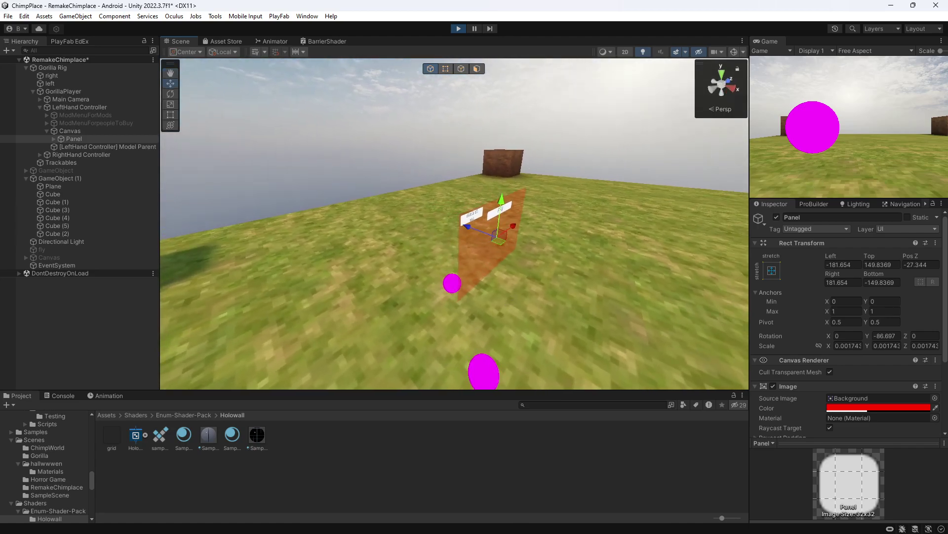
Step: Copy the position of Panel's Rect Transform and exit Play mode
{"action": "left_click", "coordinate": [935, 243]}
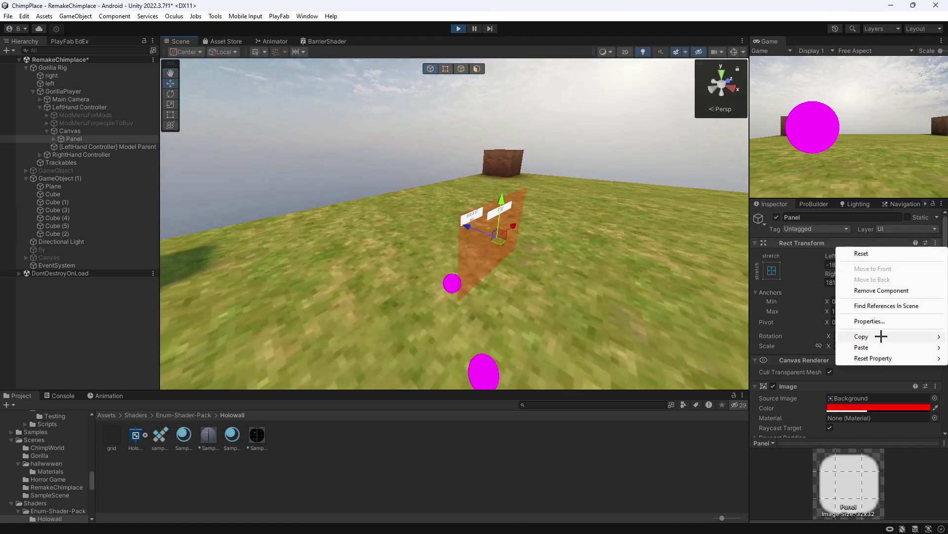
{"action": "mouse_move", "coordinate": [869, 336]}
{"action": "left_click", "coordinate": [775, 336]}
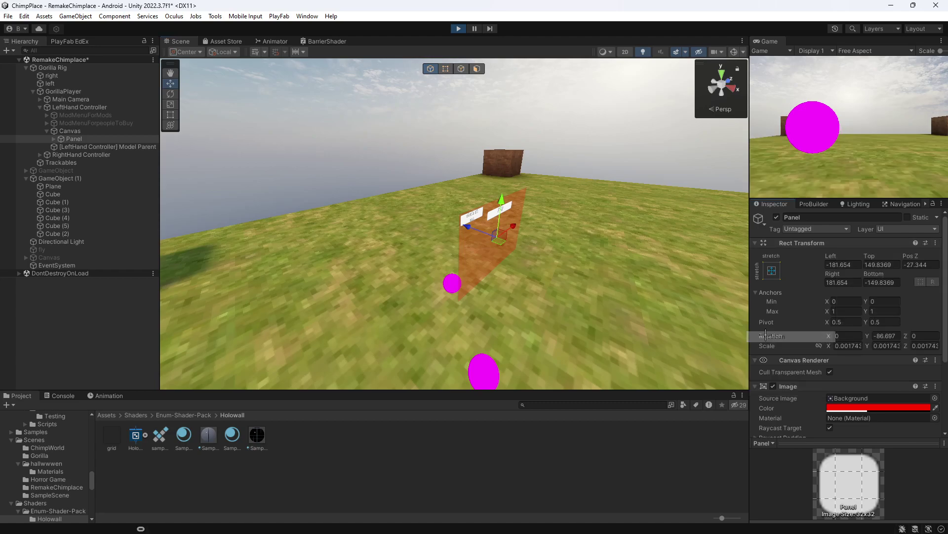
{"action": "left_click", "coordinate": [460, 28]}
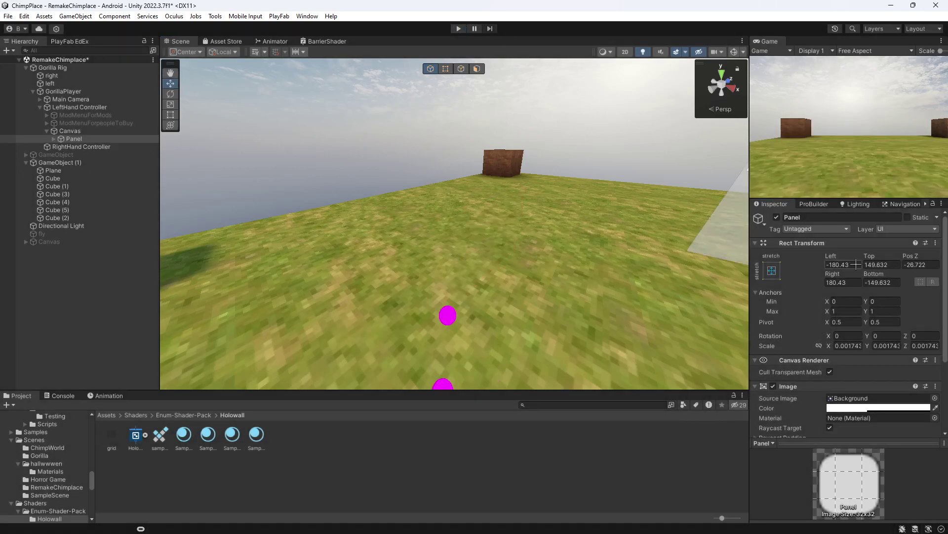
Step: Paste the copied position onto Panel's Rect Transform outside Play mode
{"action": "left_click", "coordinate": [936, 242]}
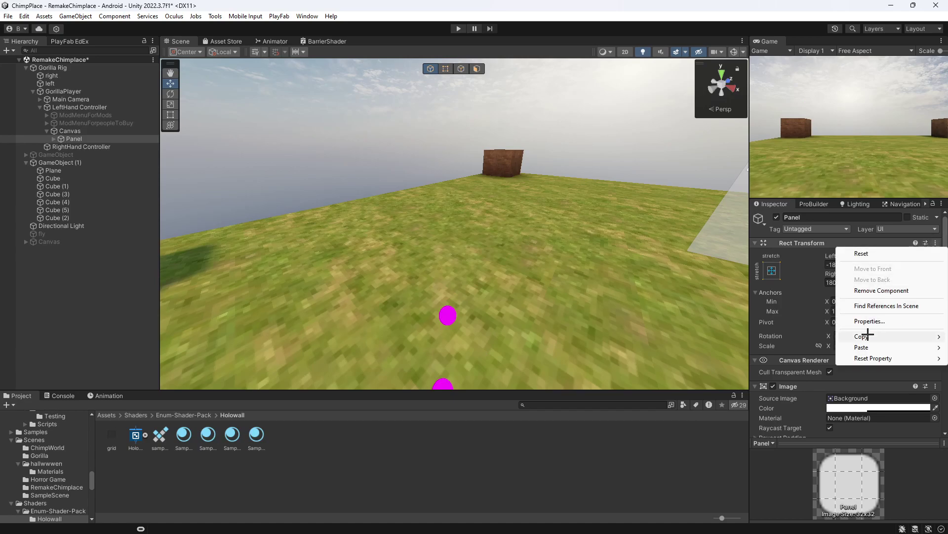
{"action": "mouse_move", "coordinate": [862, 347]}
{"action": "left_click", "coordinate": [802, 347]}
{"action": "right_click_drag", "start_coordinate": [593, 290], "coordinate": [627, 202]}
{"action": "key", "text": "a"}
{"action": "key", "text": "s"}
{"action": "right_click_drag", "start_coordinate": [504, 218], "coordinate": [395, 256]}
{"action": "key", "text": "d"}
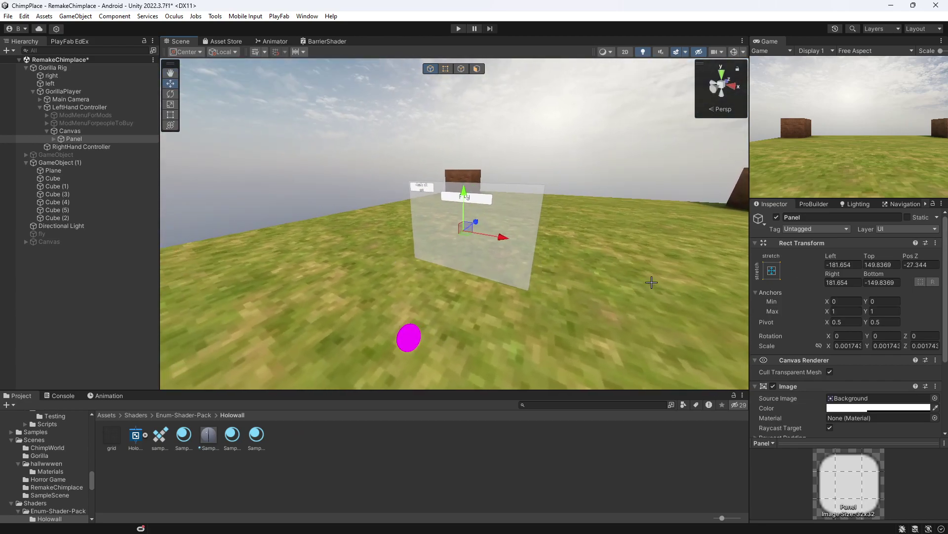
Step: Try rotating Panel about its vertical axis, and undo the rotation
{"action": "left_click", "coordinate": [167, 93]}
{"action": "left_click_drag", "start_coordinate": [450, 243], "coordinate": [601, 243]}
{"action": "right_click_drag", "start_coordinate": [601, 244], "coordinate": [545, 254]}
{"action": "key", "text": "ctrl+z"}
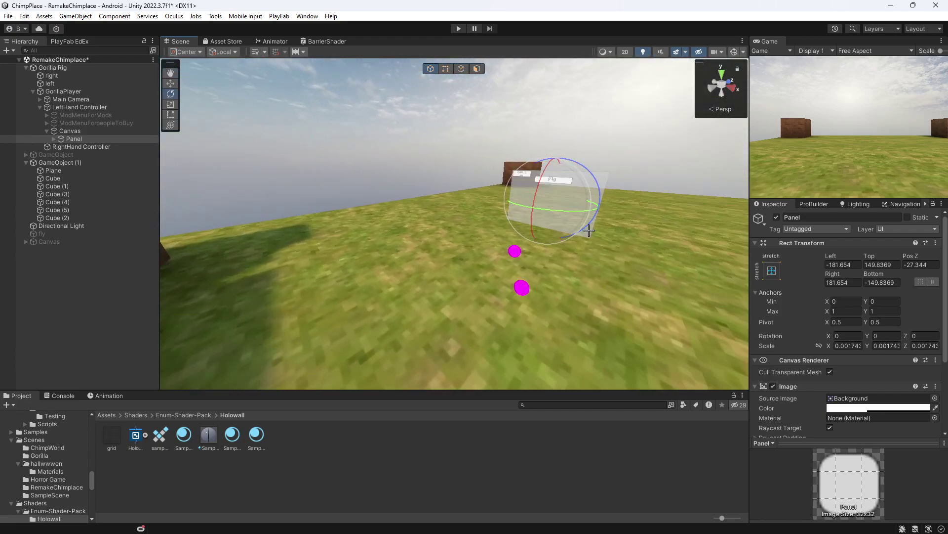
{"action": "right_click_drag", "start_coordinate": [589, 231], "coordinate": [637, 213]}
{"action": "left_click", "coordinate": [540, 440]}
{"action": "key", "text": "w"}
{"action": "right_click_drag", "start_coordinate": [464, 237], "coordinate": [558, 220]}
{"action": "left_click", "coordinate": [558, 221]}
{"action": "left_click", "coordinate": [935, 242]}
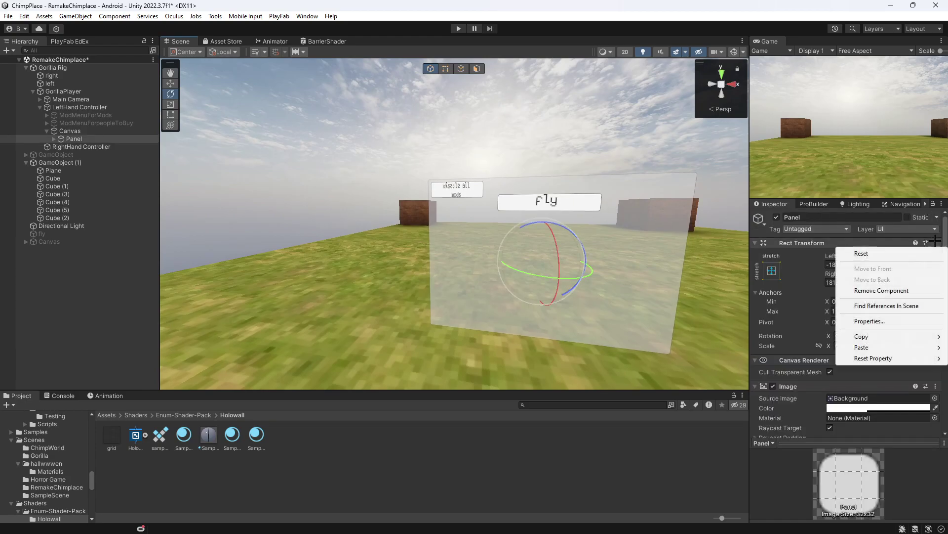
{"action": "mouse_move", "coordinate": [842, 335]}
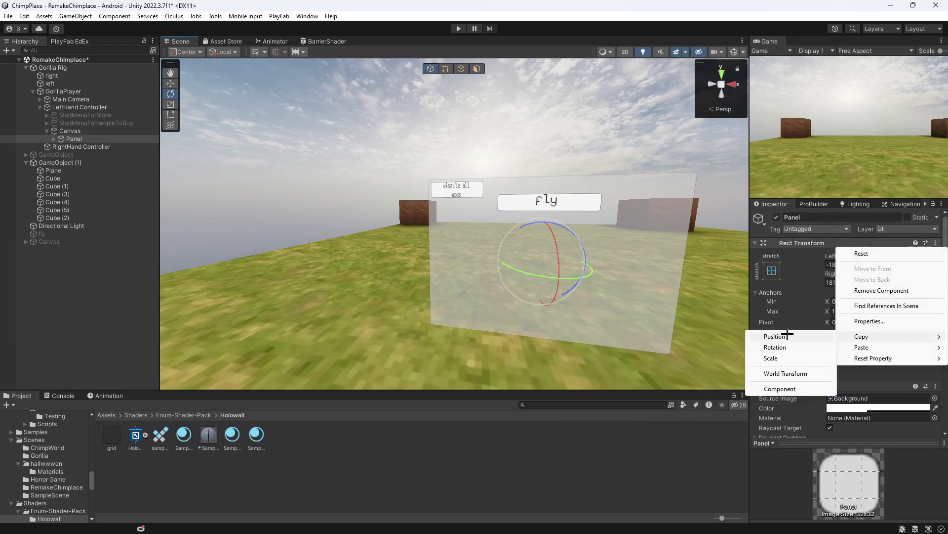
{"action": "left_click", "coordinate": [685, 430]}
{"action": "key", "text": "s"}
{"action": "right_click_drag", "start_coordinate": [591, 281], "coordinate": [525, 199]}
{"action": "key", "text": "w"}
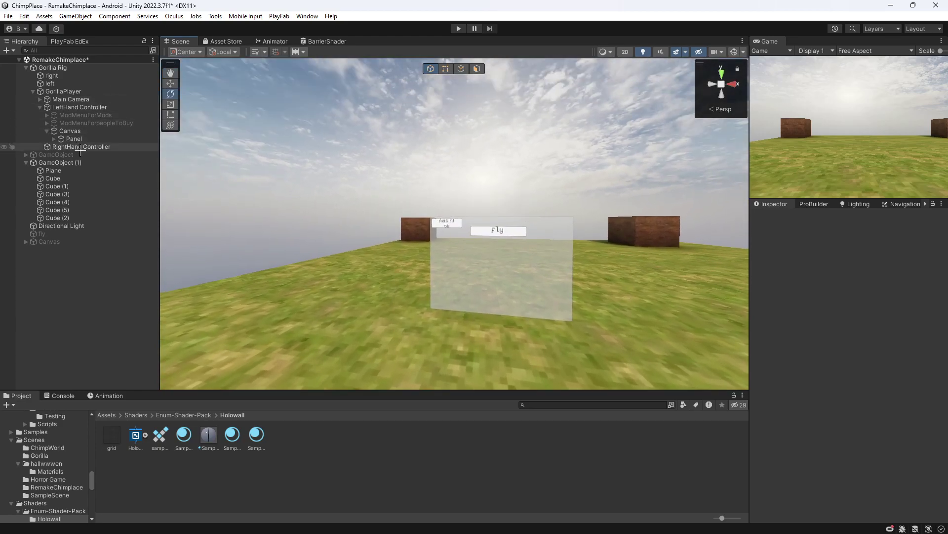
Step: Select RightHand Controller and frame it in the scene together with the menu panel
{"action": "left_click", "coordinate": [81, 147]}
{"action": "key", "text": "f"}
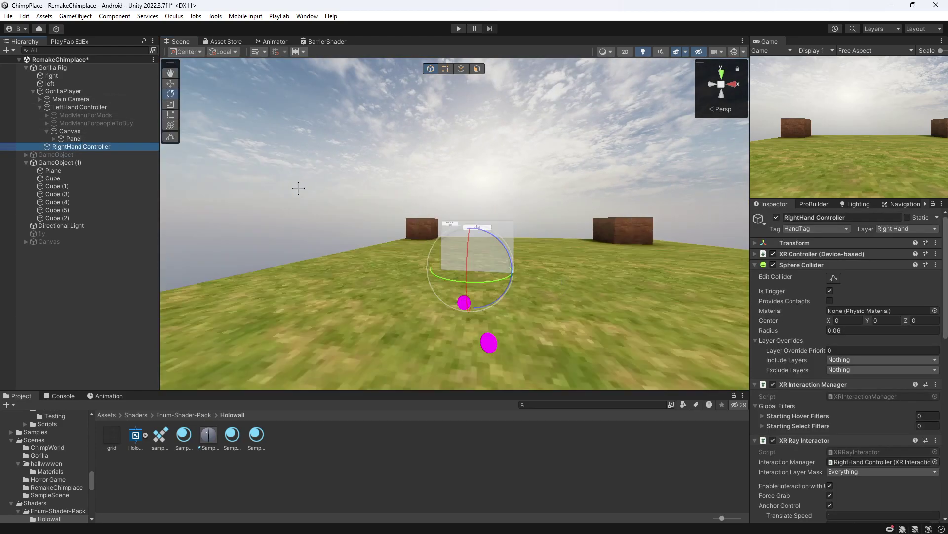
{"action": "right_click_drag", "start_coordinate": [296, 190], "coordinate": [455, 331]}
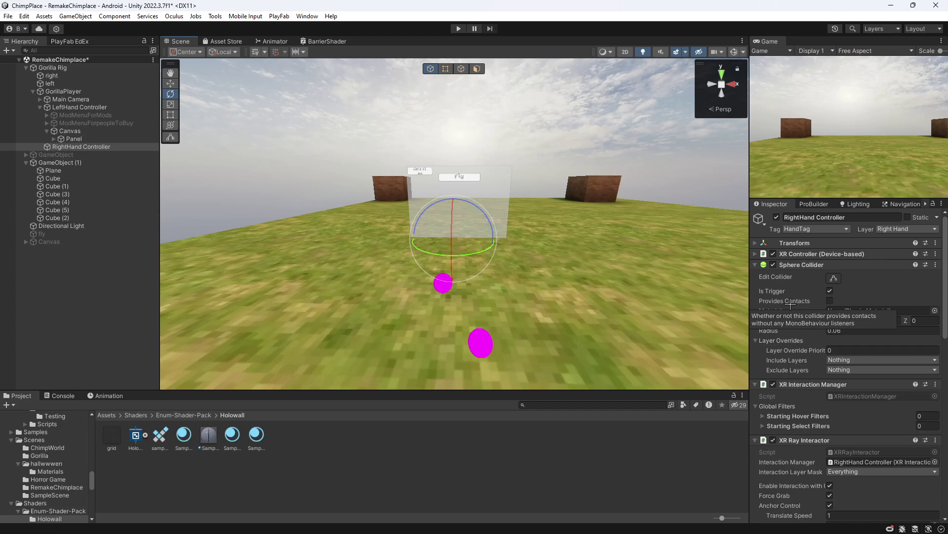
Step: Switch to Discord and open the ui-menu channel of the ChimPlace server, where the mod menu package is posted
{"action": "left_click", "coordinate": [318, 526]}
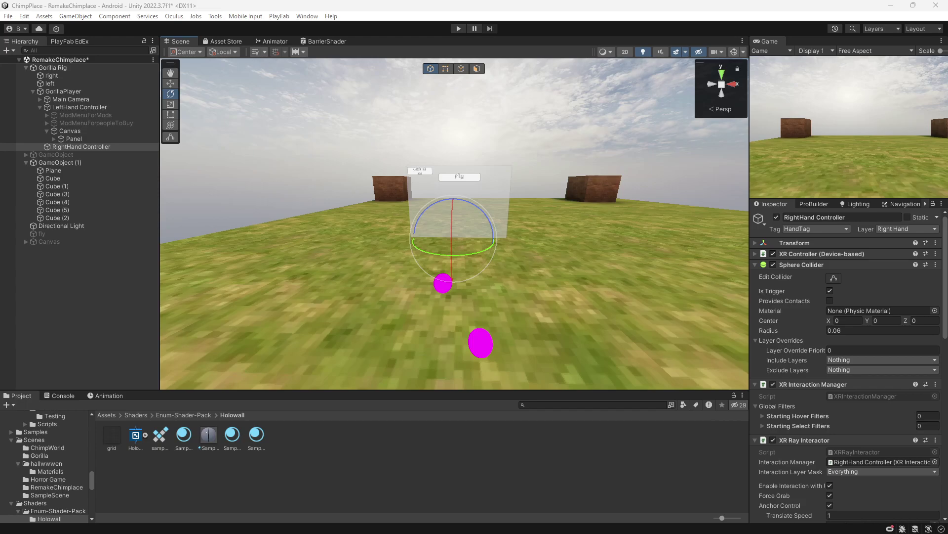
{"action": "left_click_drag", "start_coordinate": [947, 134], "coordinate": [444, 1]}
{"action": "scroll", "coordinate": [128, 336], "scroll_direction": "down", "scroll_amount": 4}
{"action": "scroll", "coordinate": [106, 415], "scroll_direction": "down", "scroll_amount": 5}
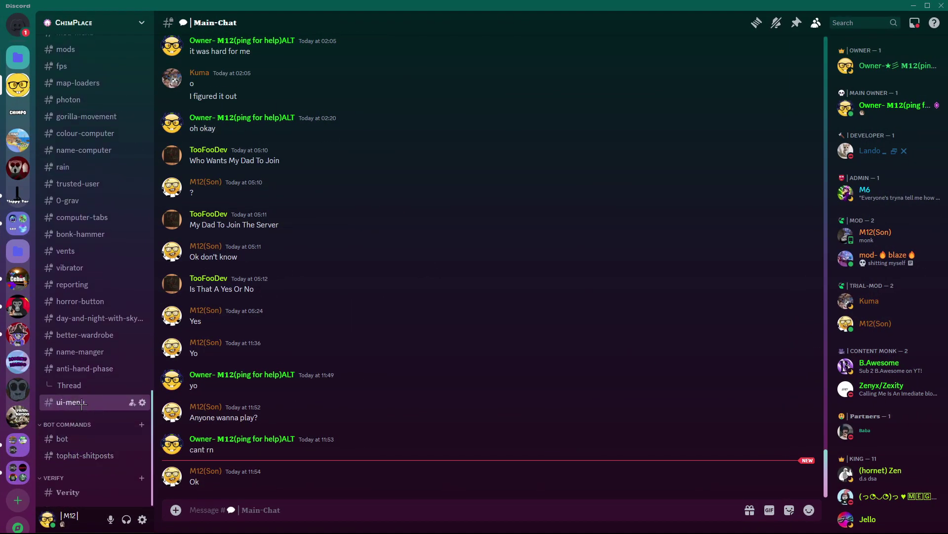
{"action": "left_click", "coordinate": [81, 403]}
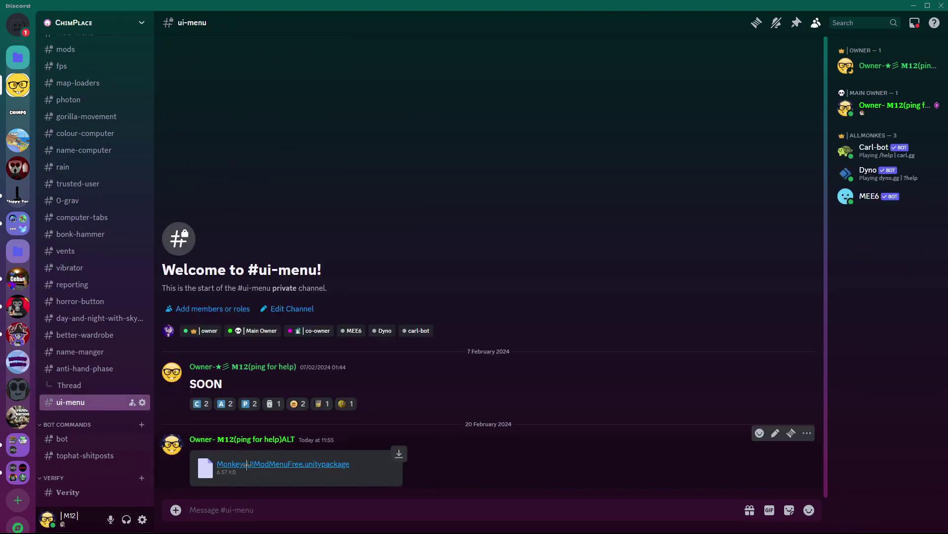
Step: Open the Roles channel to examine the For Scripts role option, and browse the server's script channels
{"action": "scroll", "coordinate": [85, 356], "scroll_direction": "up", "scroll_amount": 4}
{"action": "scroll", "coordinate": [86, 348], "scroll_direction": "up", "scroll_amount": 10}
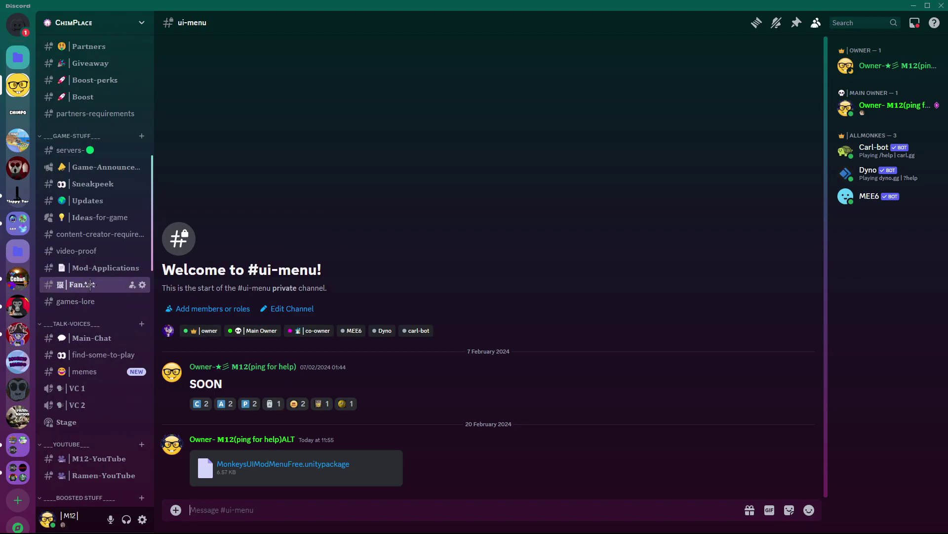
{"action": "scroll", "coordinate": [94, 197], "scroll_direction": "up", "scroll_amount": 3}
{"action": "left_click", "coordinate": [78, 177]}
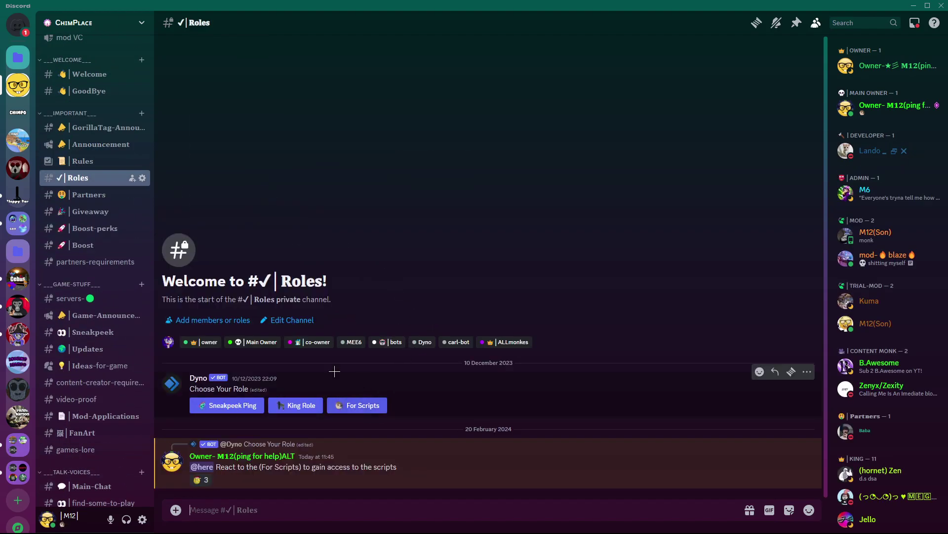
{"action": "scroll", "coordinate": [86, 271], "scroll_direction": "down", "scroll_amount": 10}
{"action": "scroll", "coordinate": [86, 277], "scroll_direction": "down", "scroll_amount": 3}
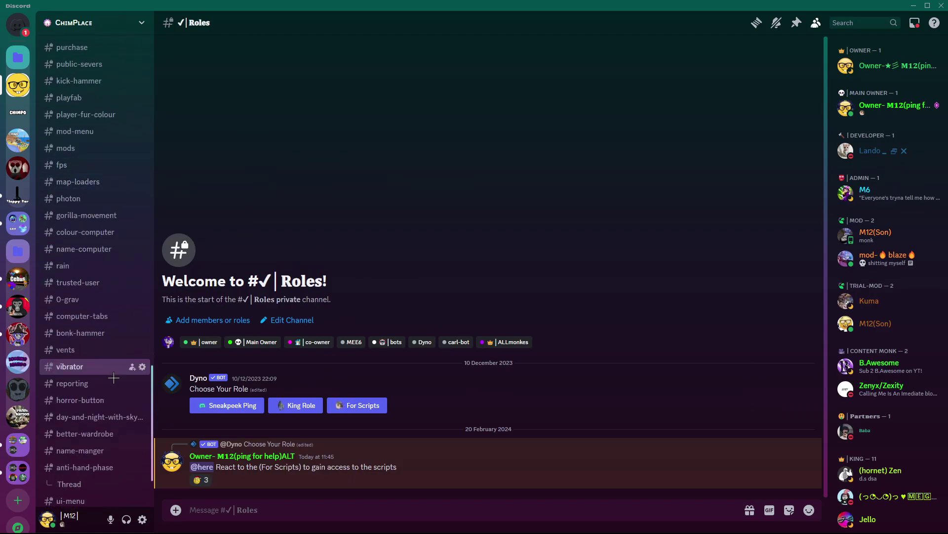
{"action": "scroll", "coordinate": [86, 346], "scroll_direction": "up", "scroll_amount": 10}
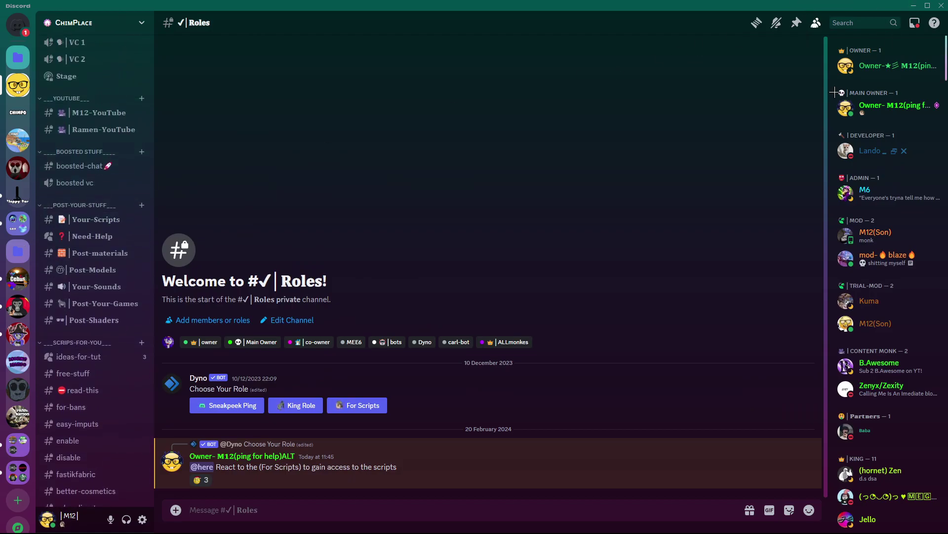